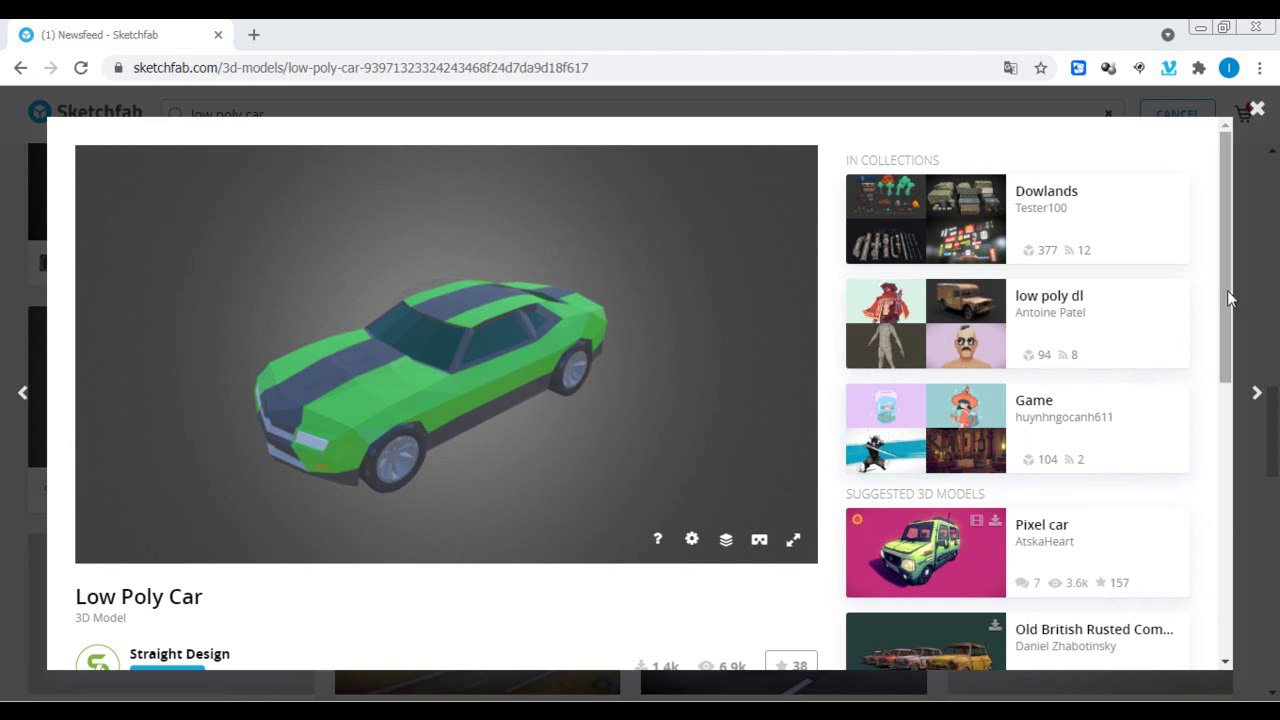
# Scroll the Sketchfab Low Poly Car page and bring up its download formats (original, glTF, USDZ).
pyautogui.moveTo(1226, 290); pyautogui.dragTo(1228, 356)
pyautogui.scroll(-2, 1228, 356)
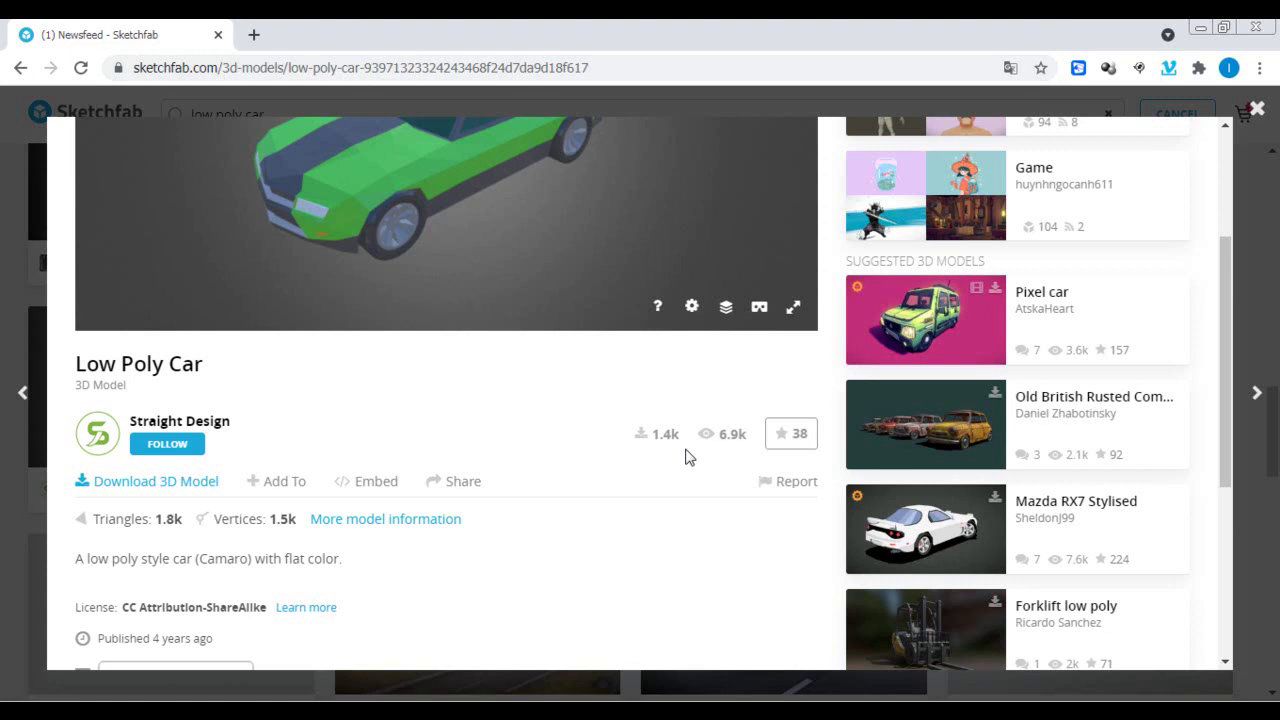
pyautogui.click(157, 485)
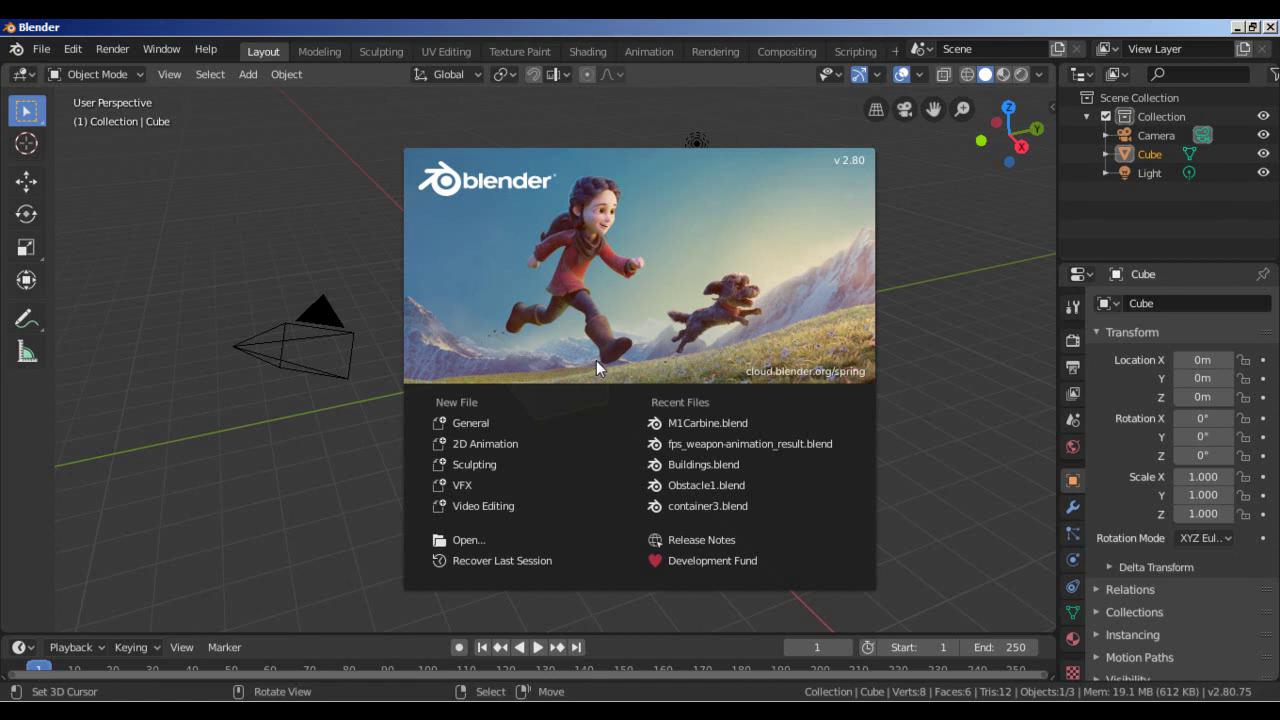
# Dismiss Blender's splash screen and bring up the File menu.
pyautogui.click(596, 360)
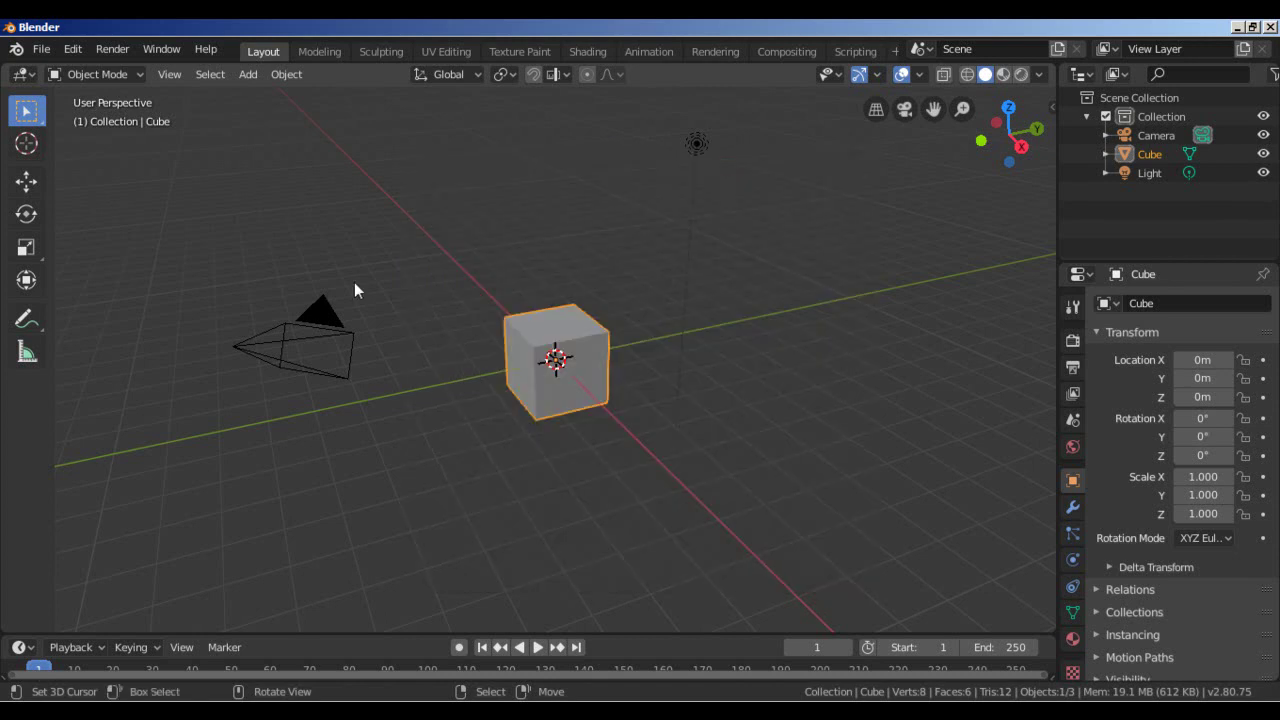
pyautogui.click(42, 50)
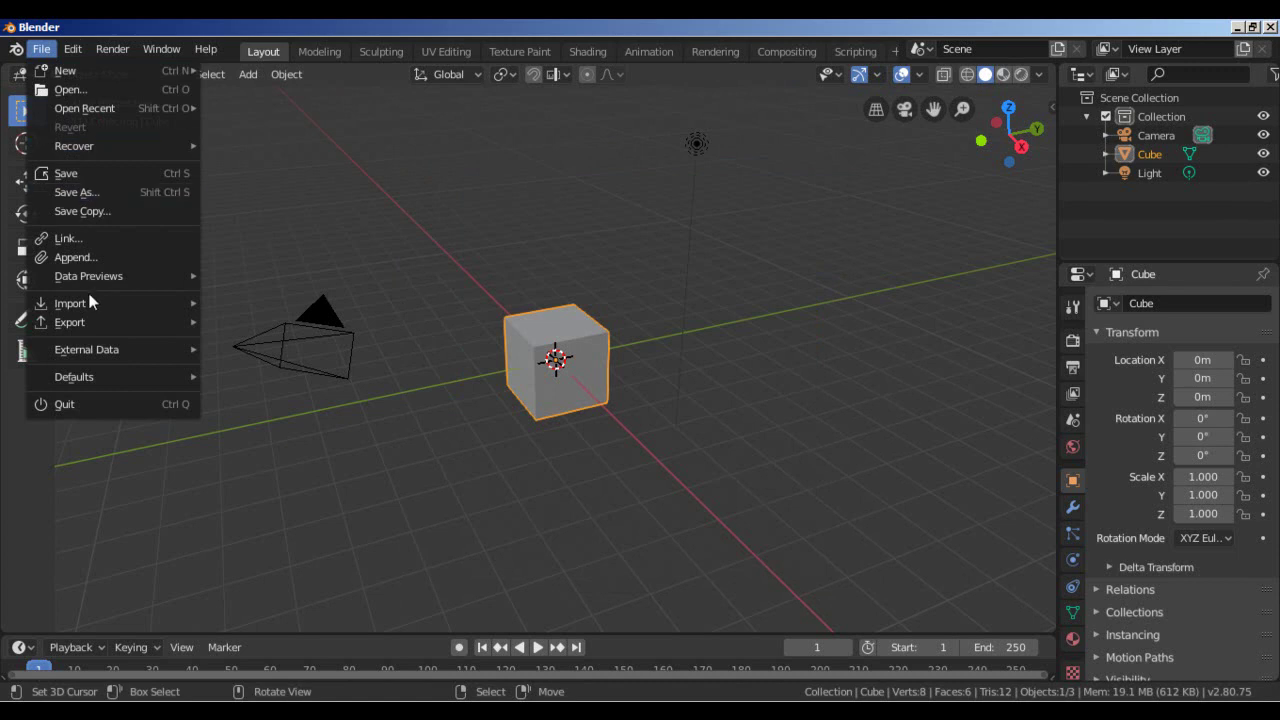
# Import car3.fbx as FBX from Desktop > low-poly-car > source.
pyautogui.moveTo(99, 304)
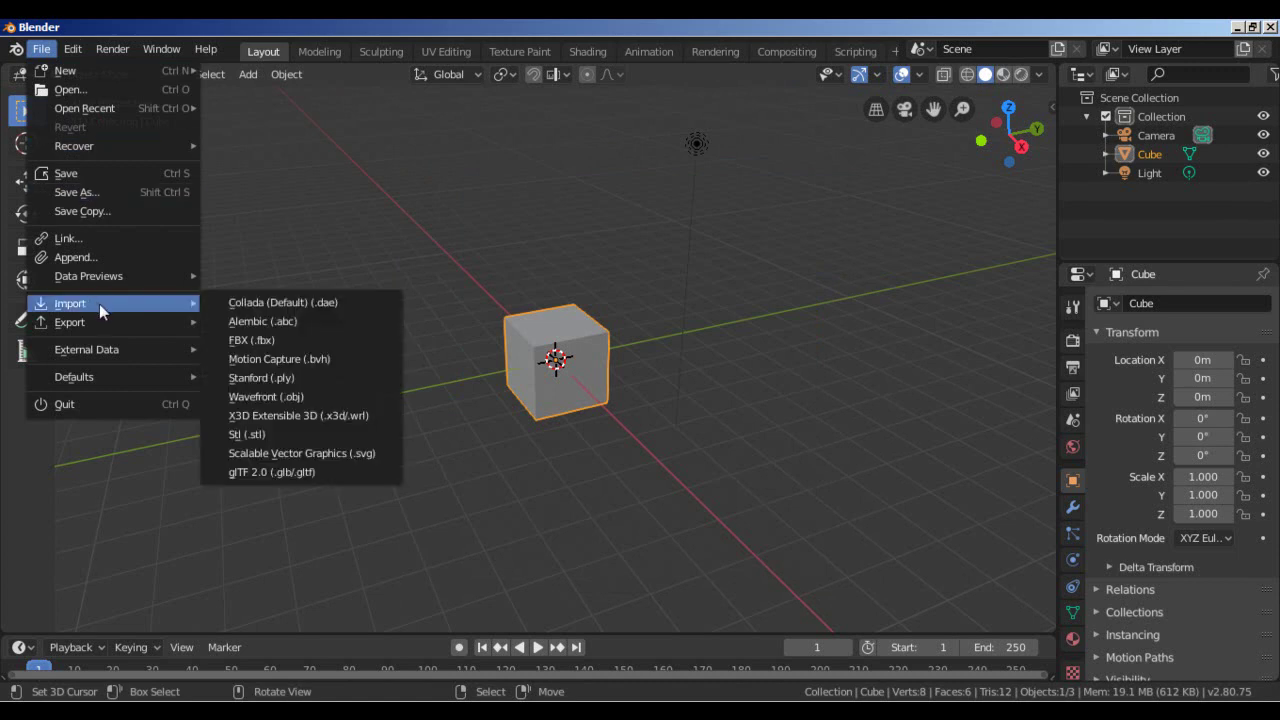
pyautogui.click(269, 339)
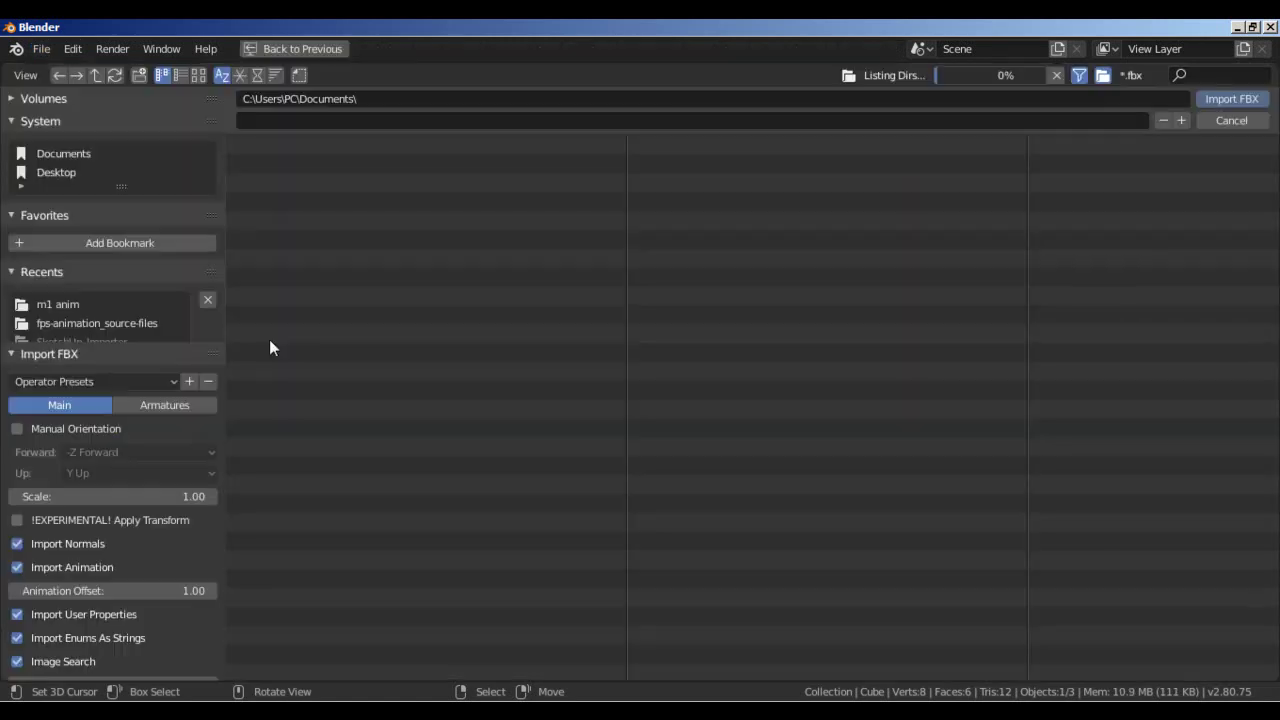
pyautogui.click(57, 173)
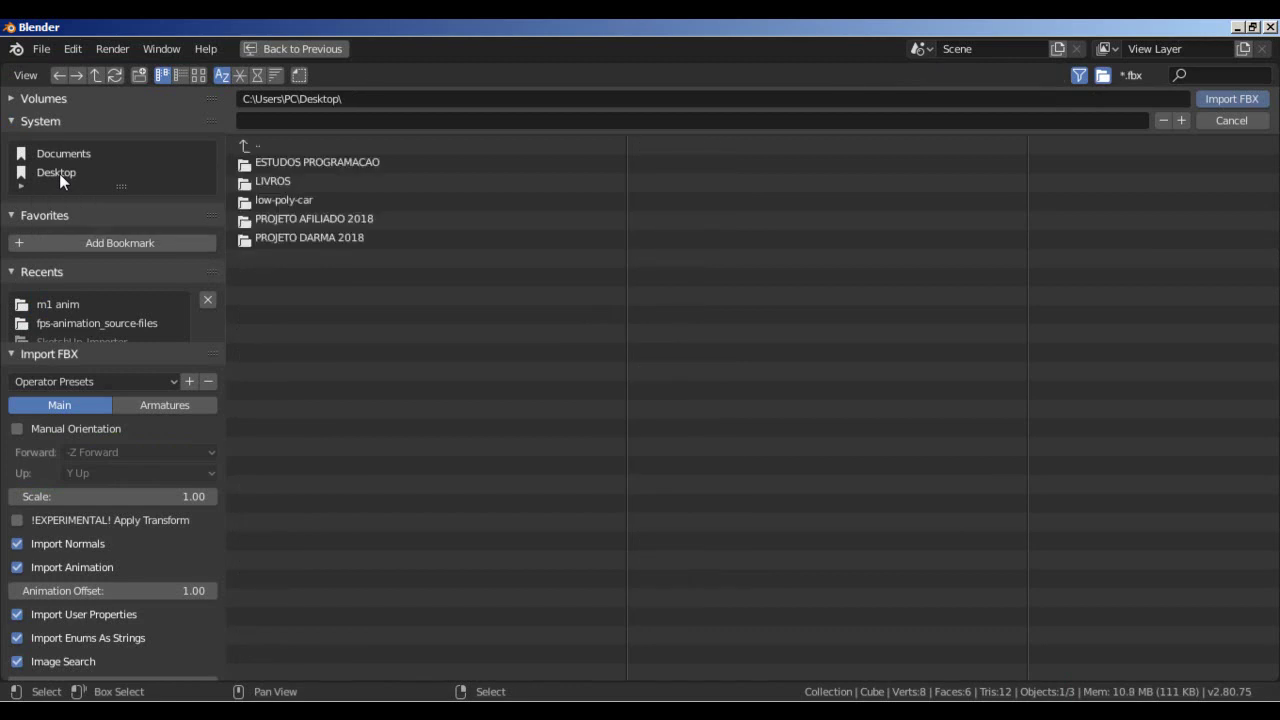
pyautogui.doubleClick(295, 198)
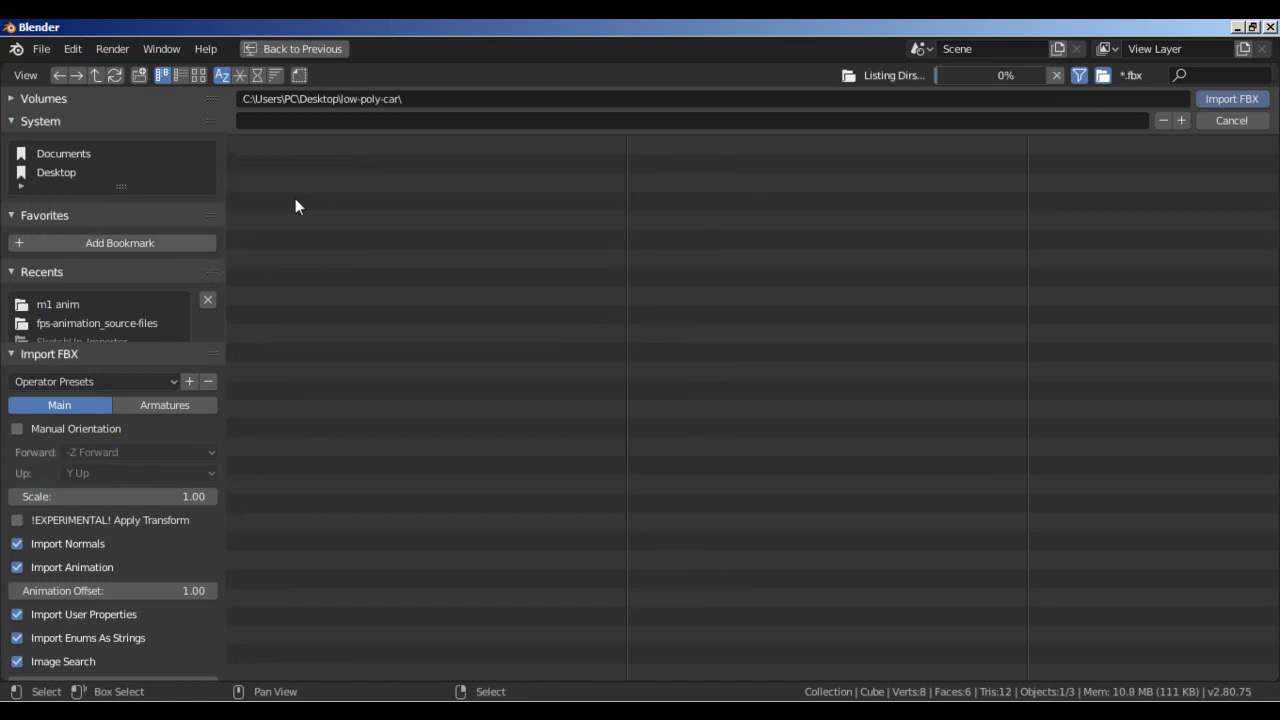
pyautogui.doubleClick(261, 164)
pyautogui.click(282, 168)
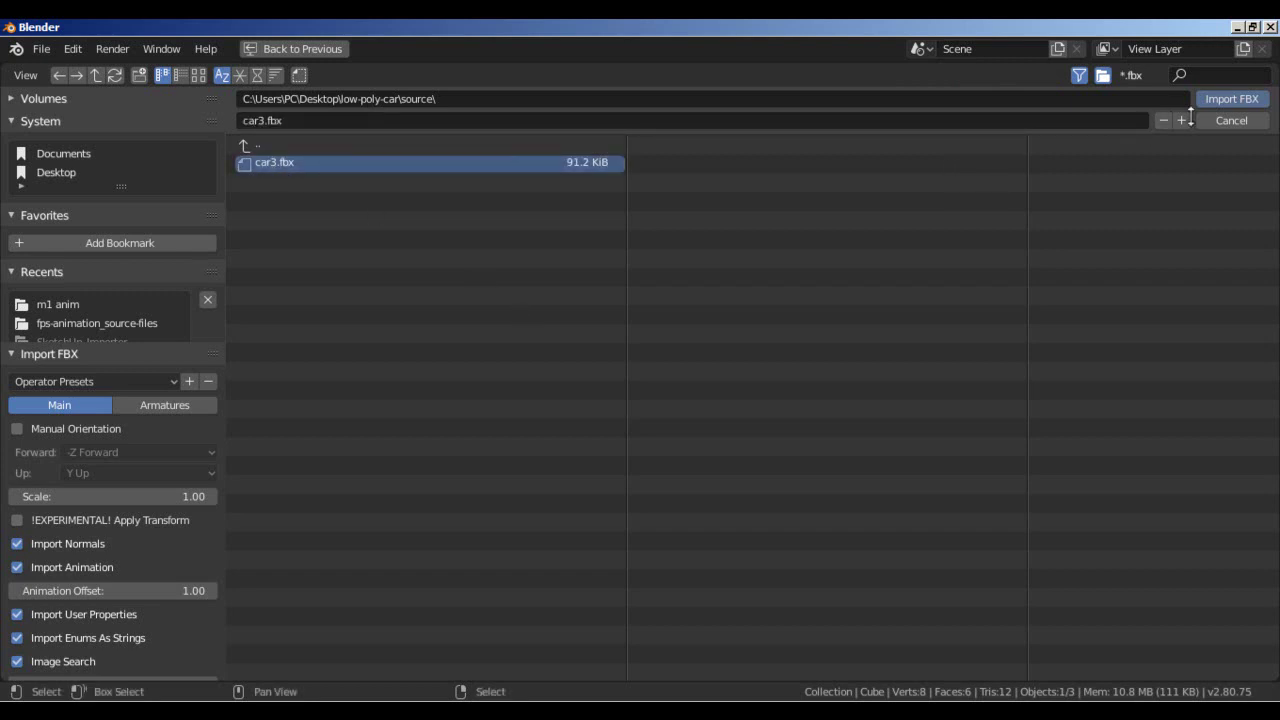
pyautogui.click(1240, 104)
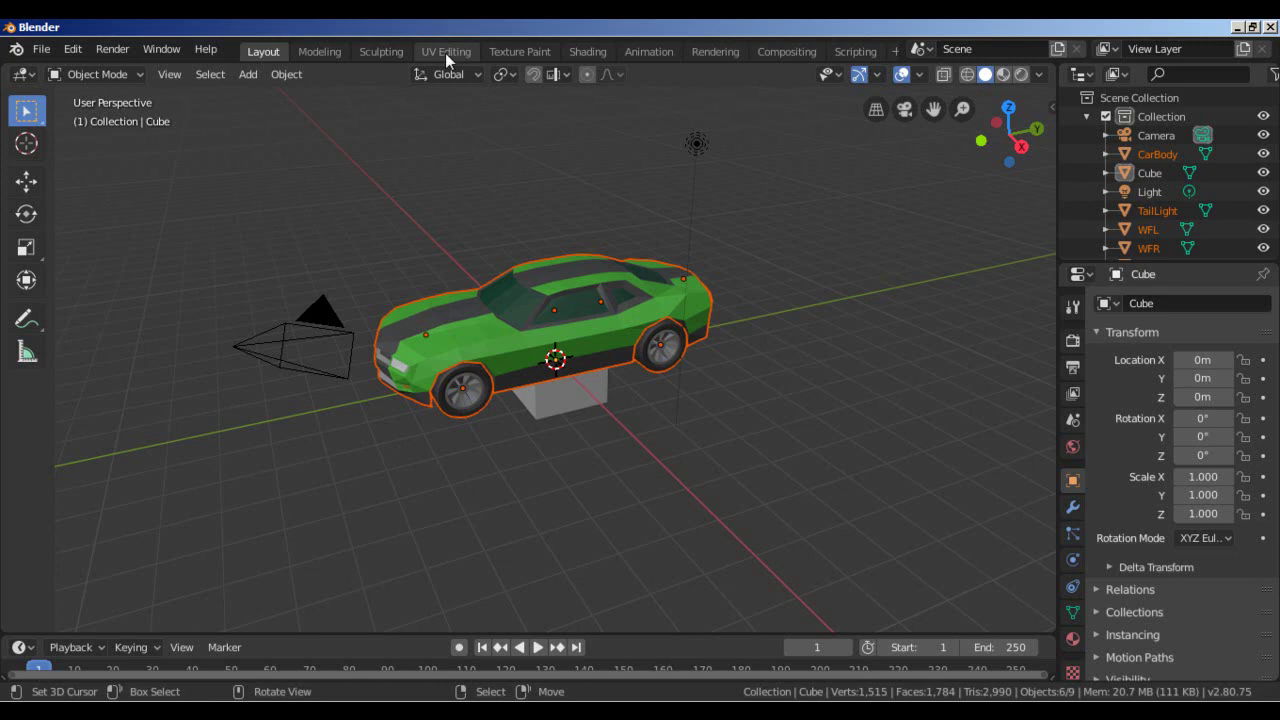
# Switch to the UV Editing workspace to show the car mesh's existing UV layout.
pyautogui.click(445, 53)
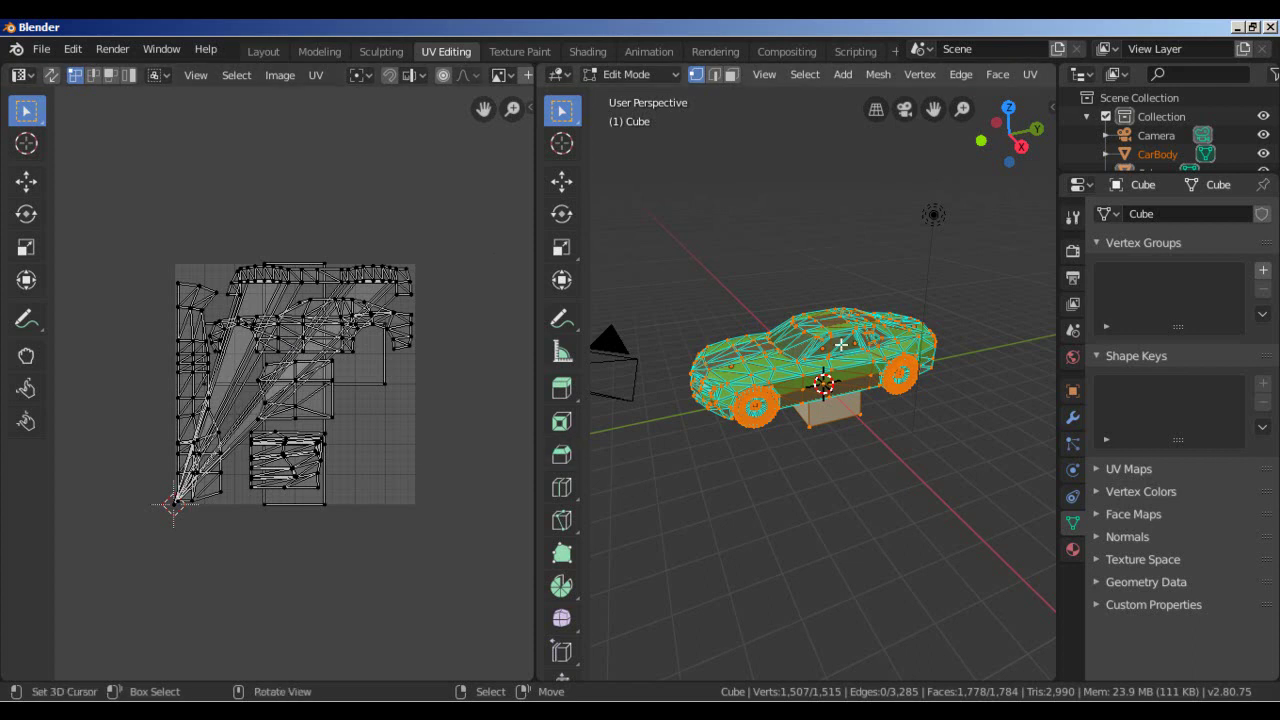
# Select all and re-unwrap the meshes with Smart UV Project at a 66.00 angle limit.
pyautogui.press('a')
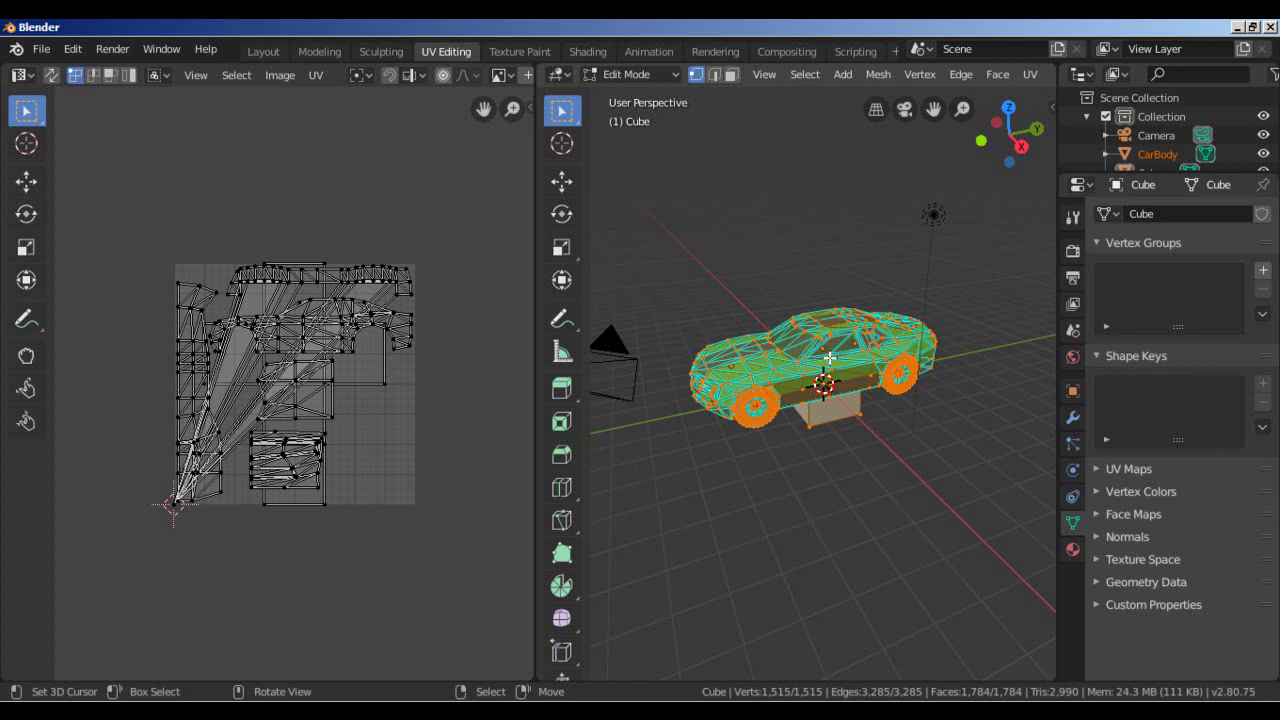
pyautogui.press('u')
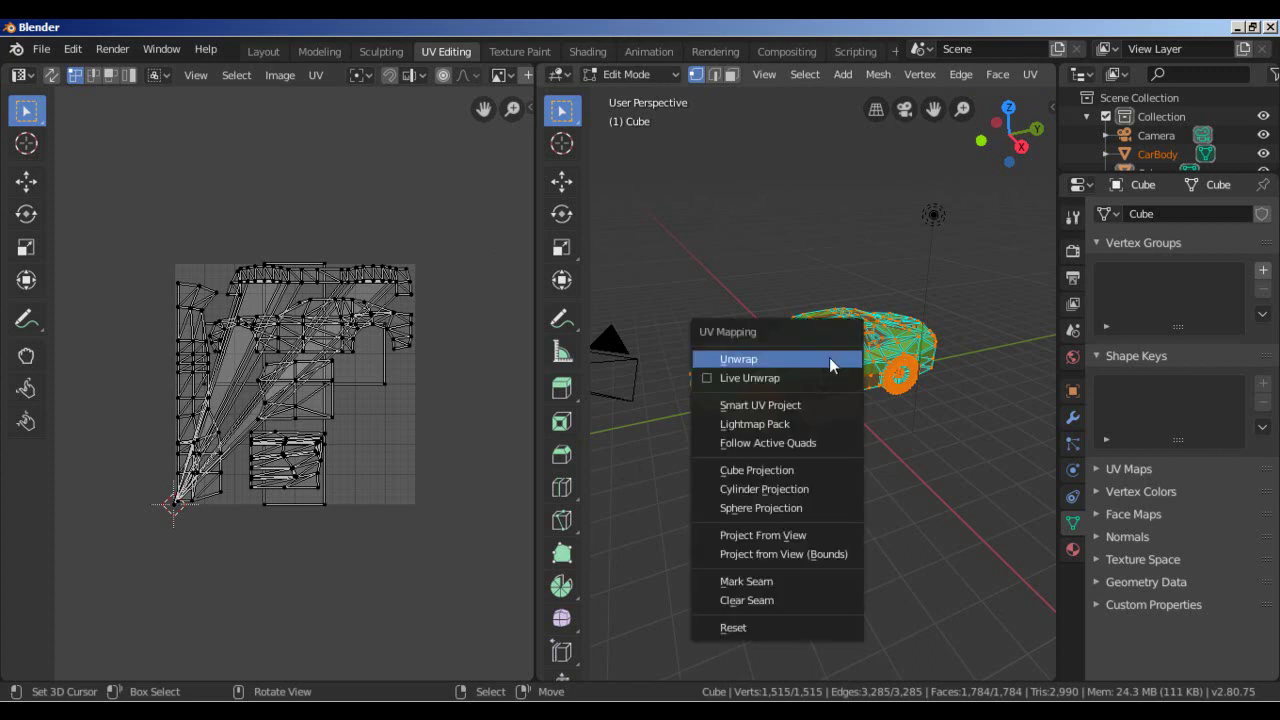
pyautogui.click(768, 406)
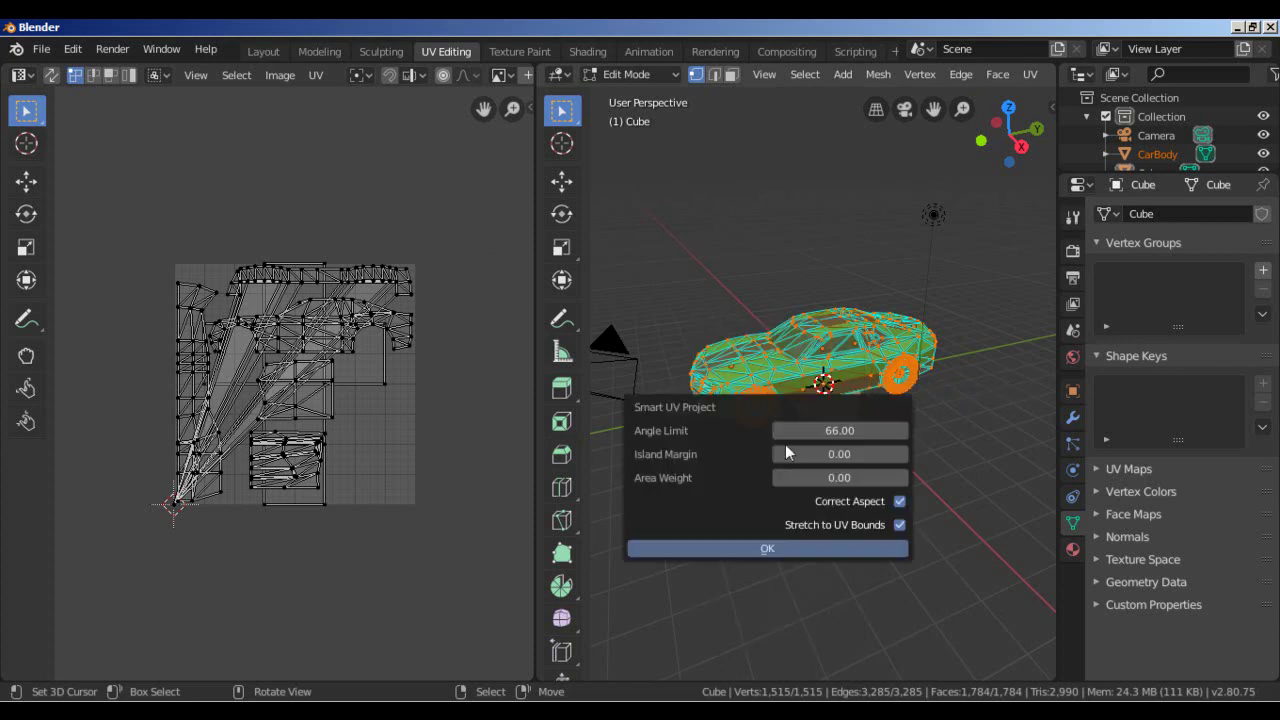
pyautogui.click(766, 548)
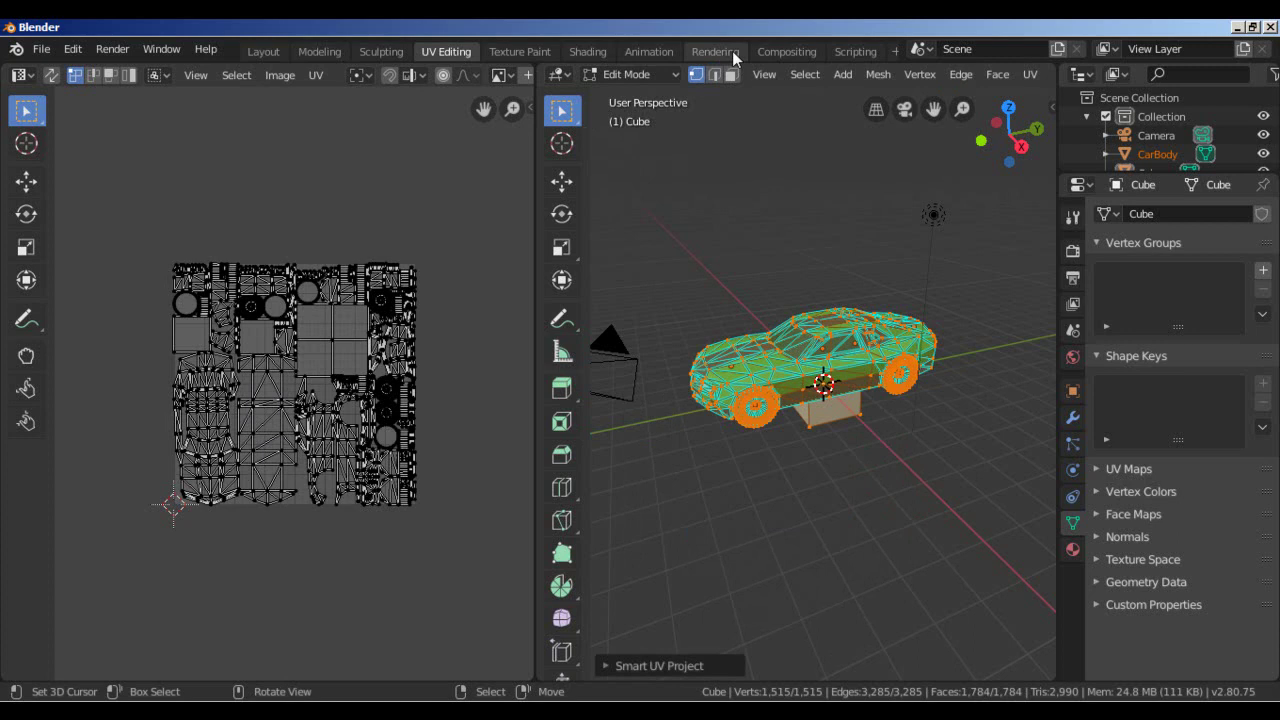
# In the Shading workspace, deselect everything and turn the file browser panel into a UV Editor.
pyautogui.click(732, 51)
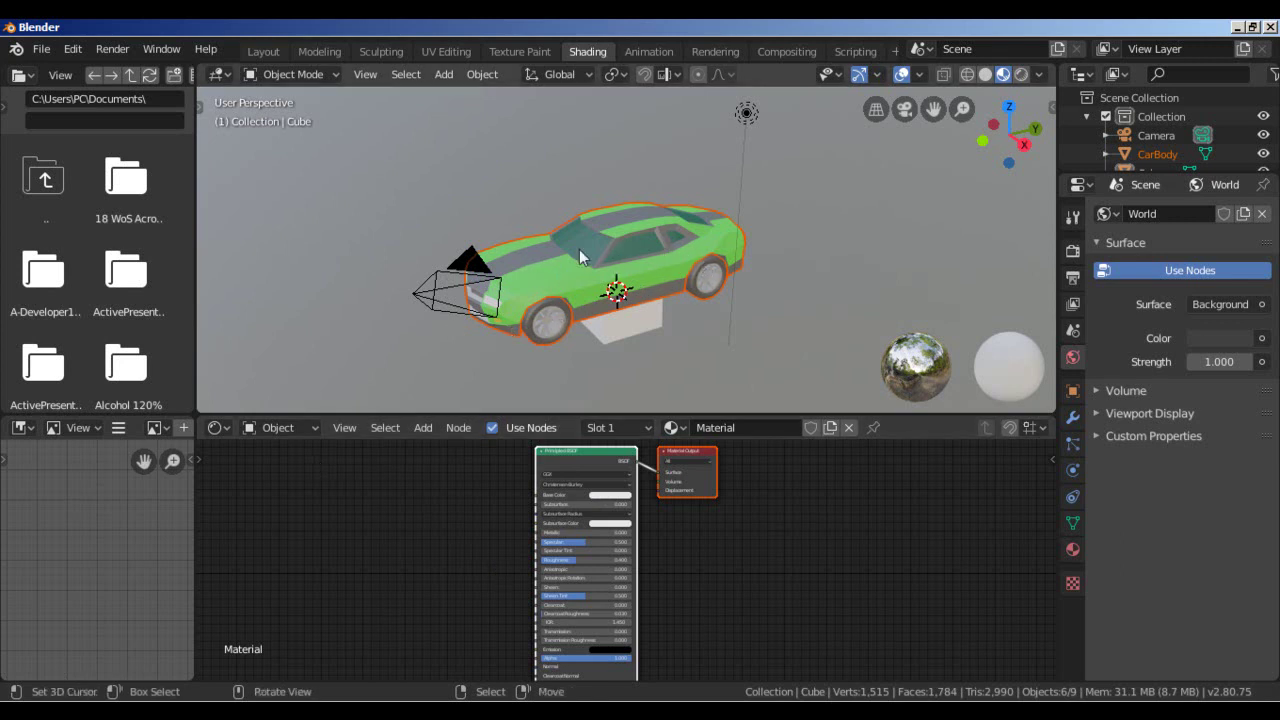
pyautogui.hotkey('alt', 'a')
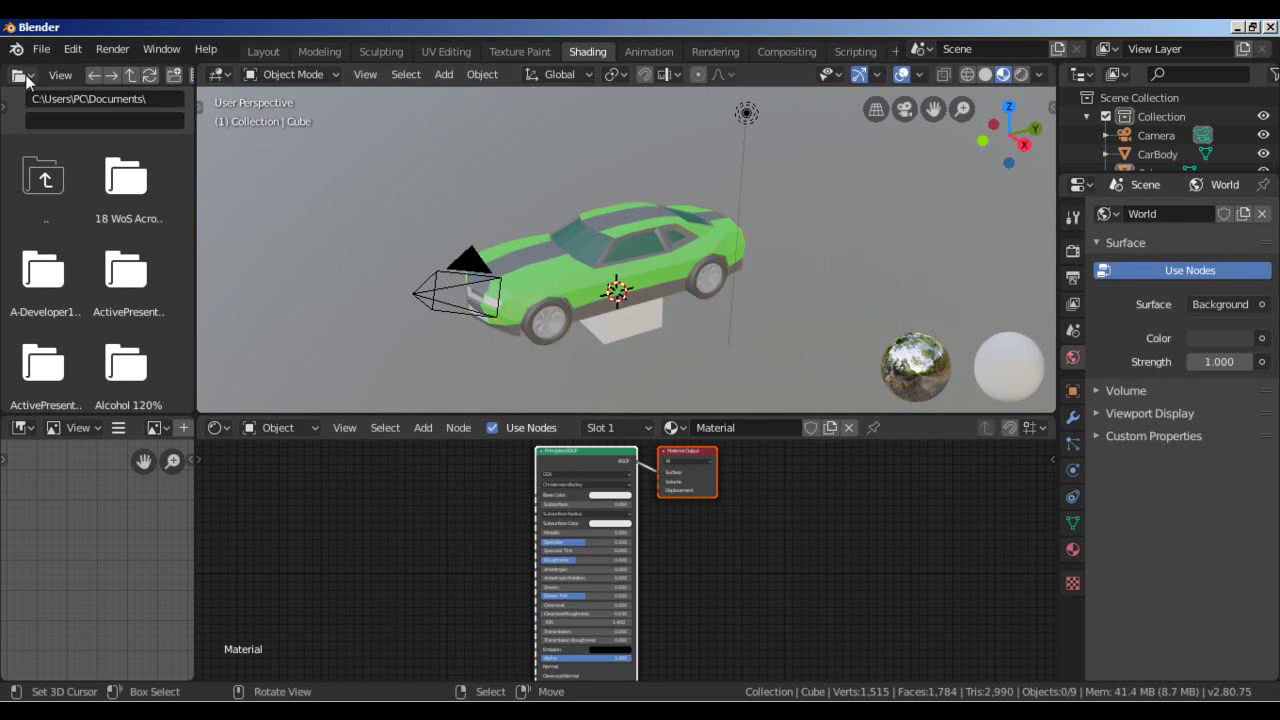
pyautogui.click(21, 75)
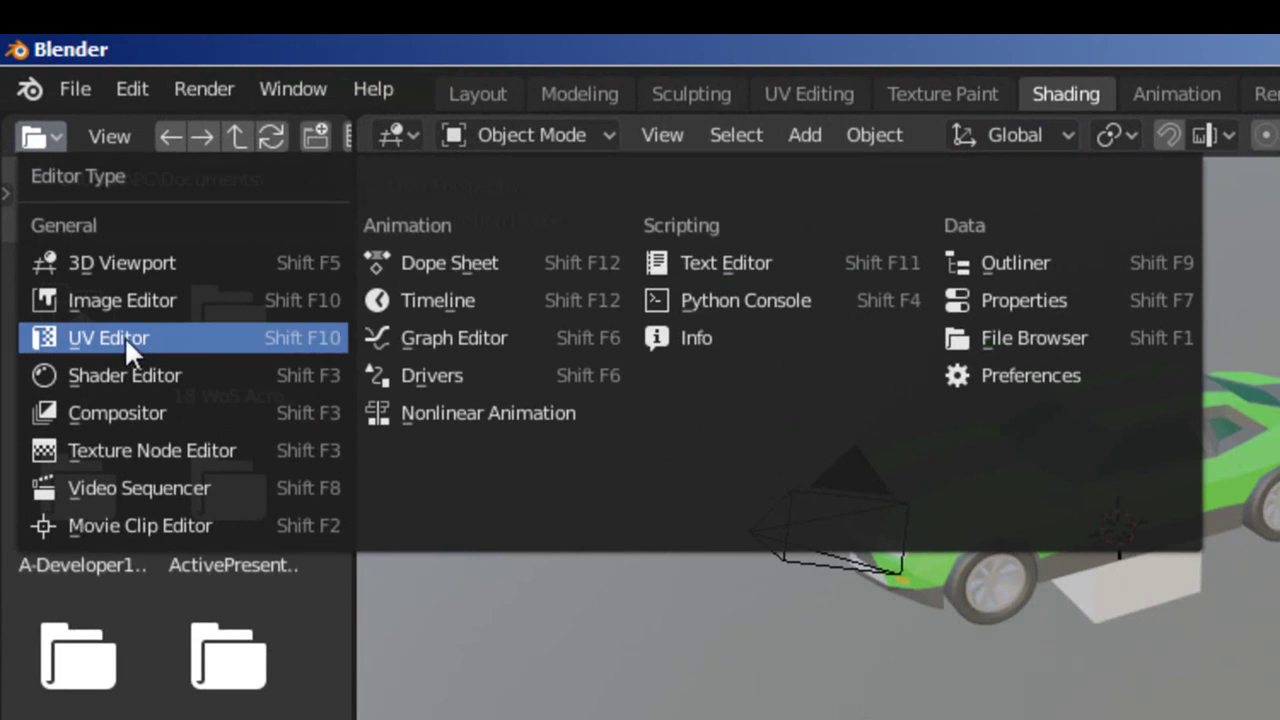
pyautogui.click(124, 340)
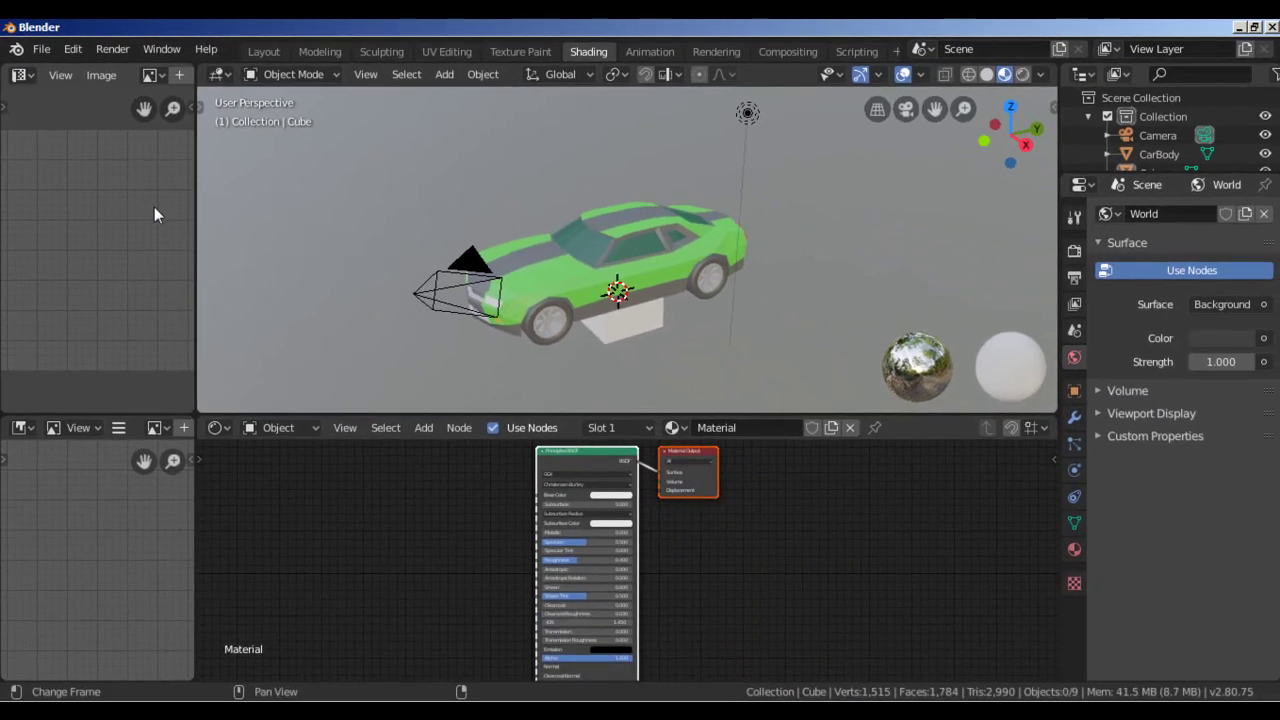
pyautogui.click(183, 136)
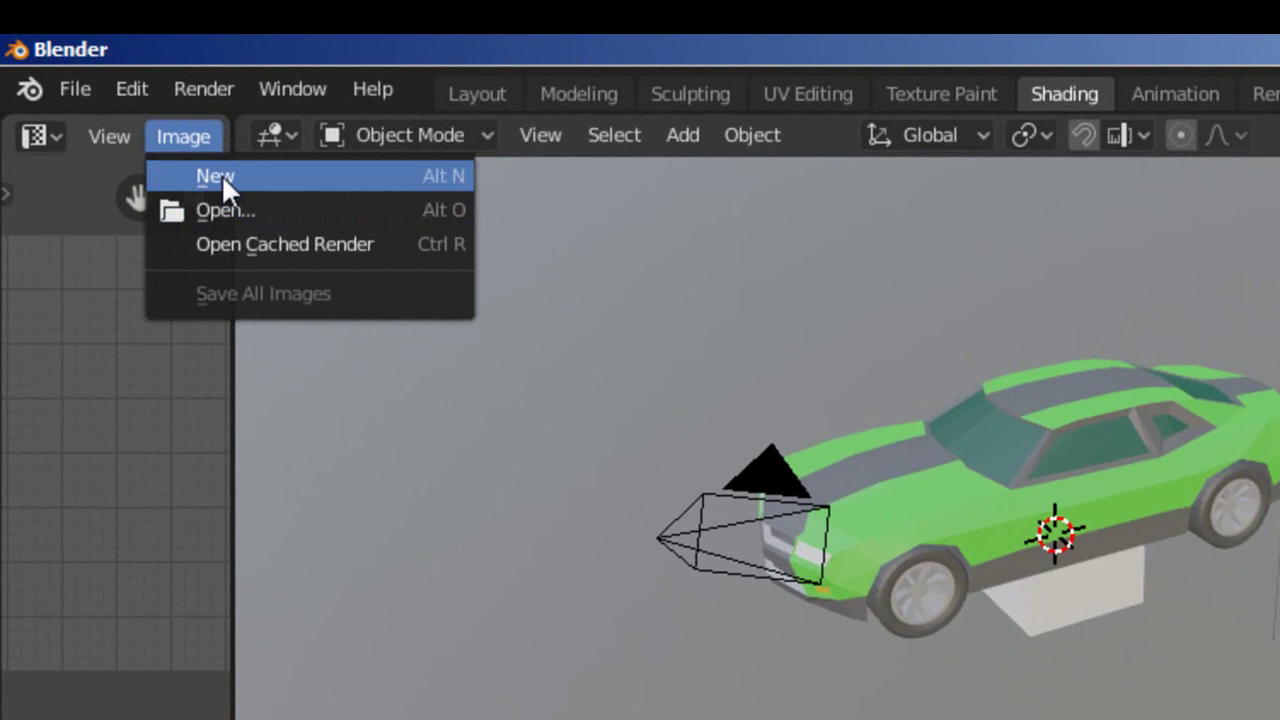
# Set up a new image named Tex_BodyCar with width 512 and height 512 px.
pyautogui.click(222, 178)
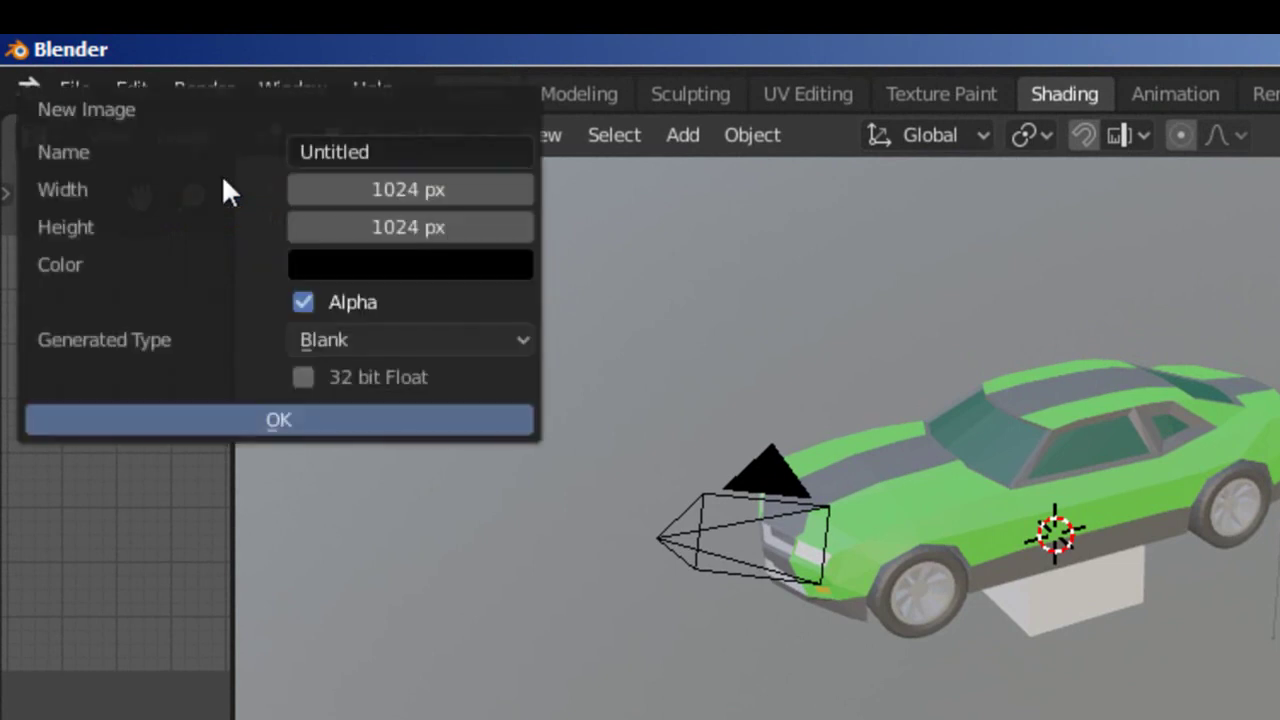
pyautogui.click(363, 153)
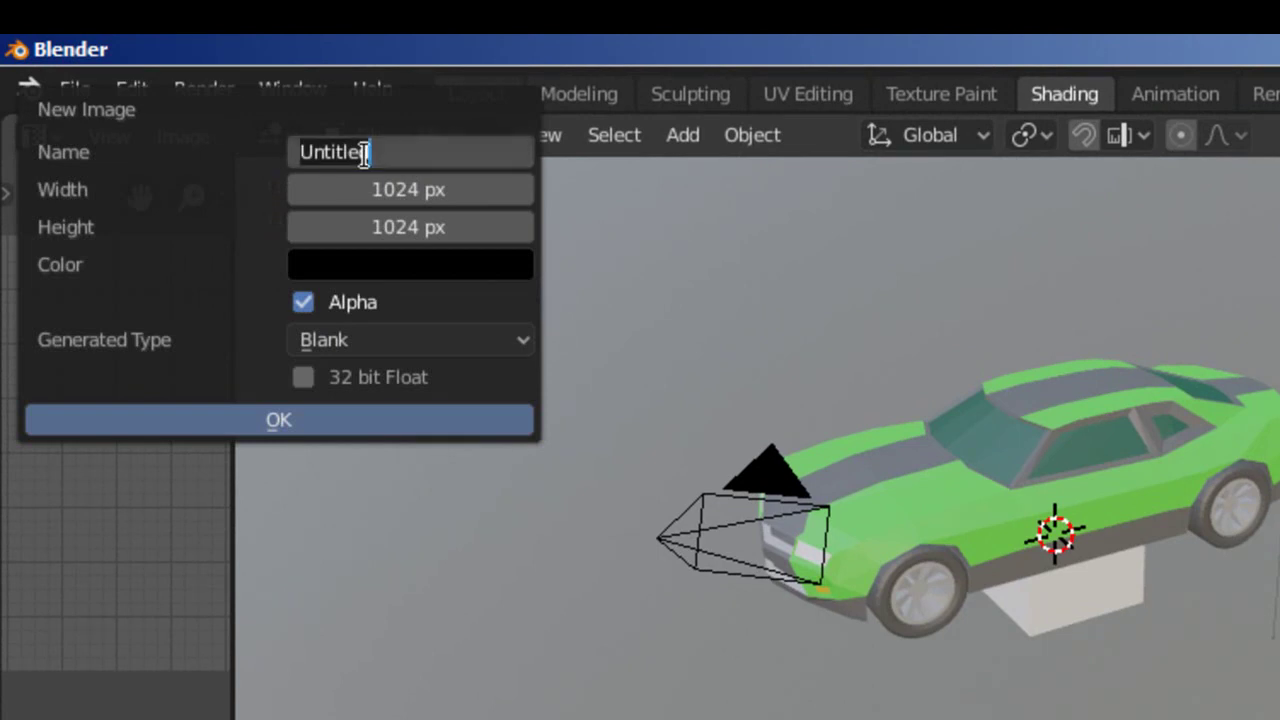
pyautogui.write('Text')
pyautogui.press('BackSpace')
pyautogui.write('_Body')
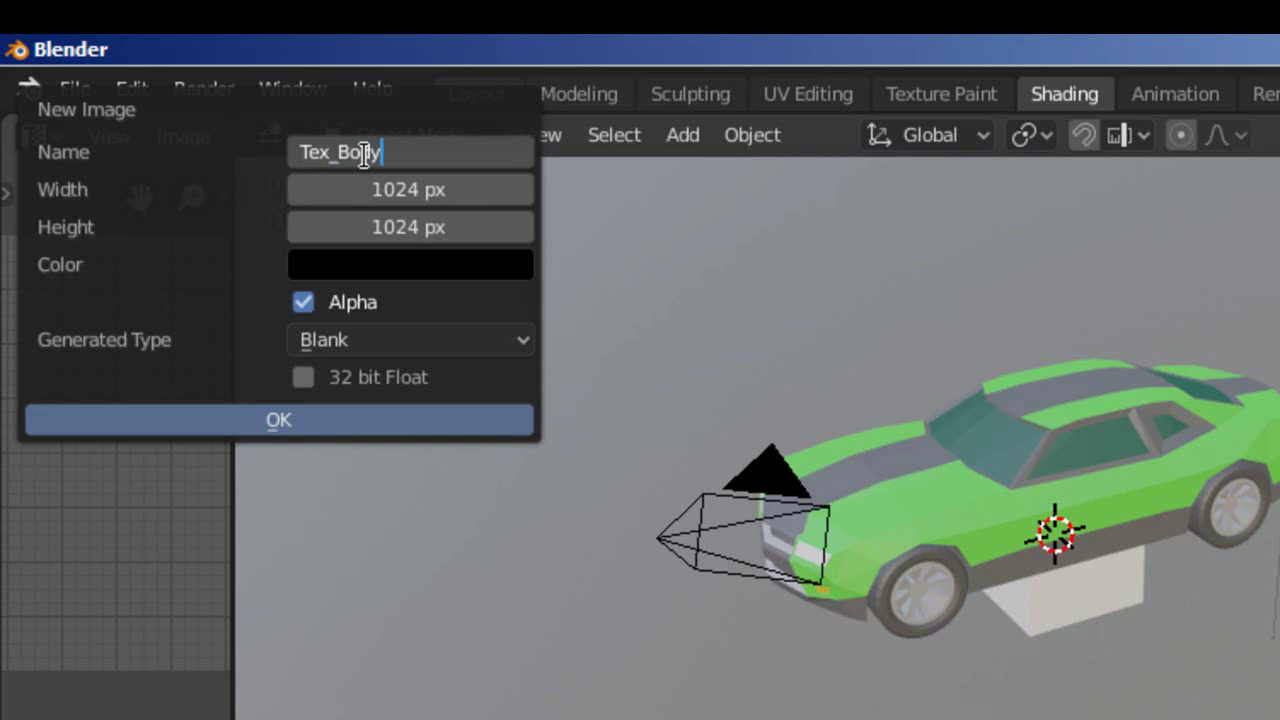
pyautogui.write('Car')
pyautogui.press('Return')
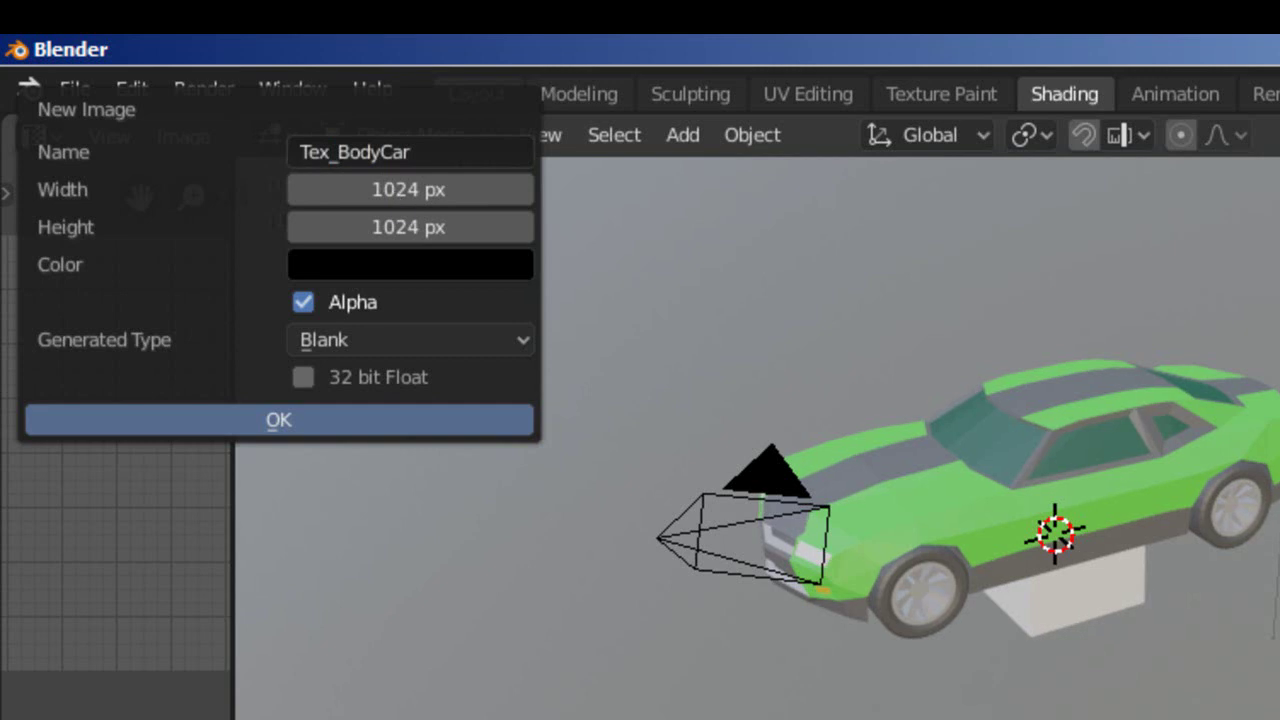
pyautogui.click(412, 189)
pyautogui.write('512')
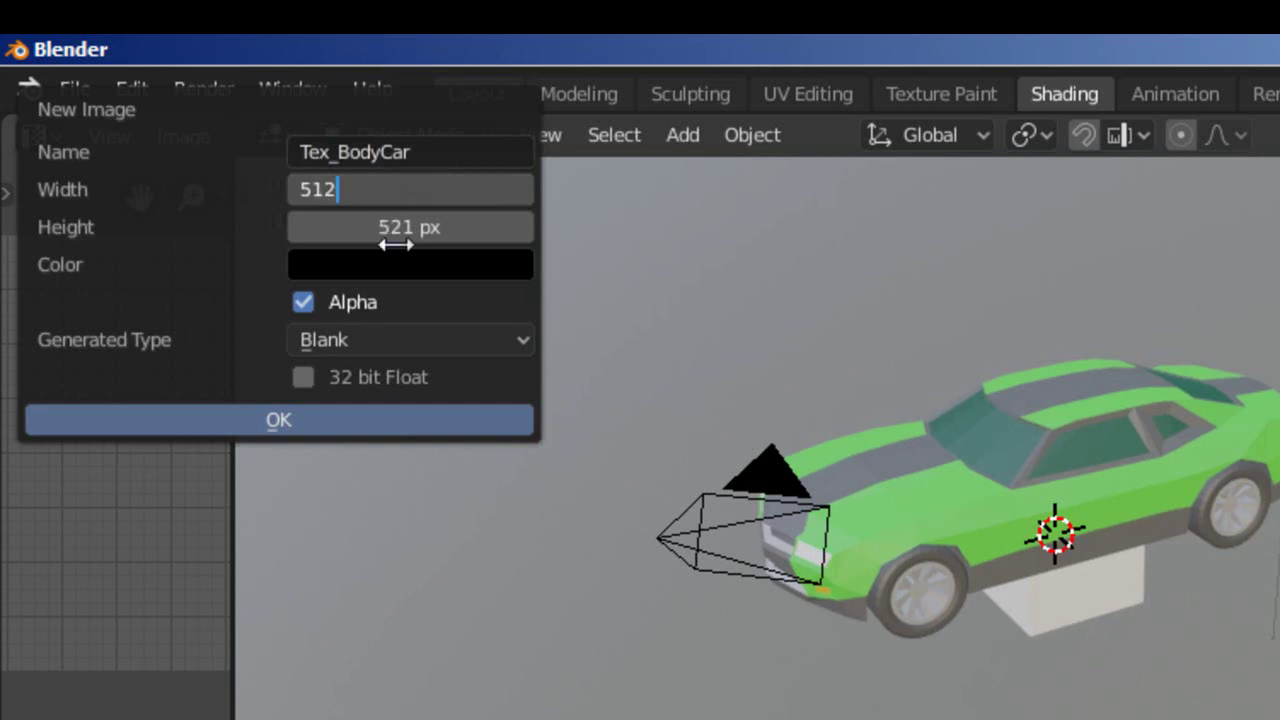
pyautogui.press('Return')
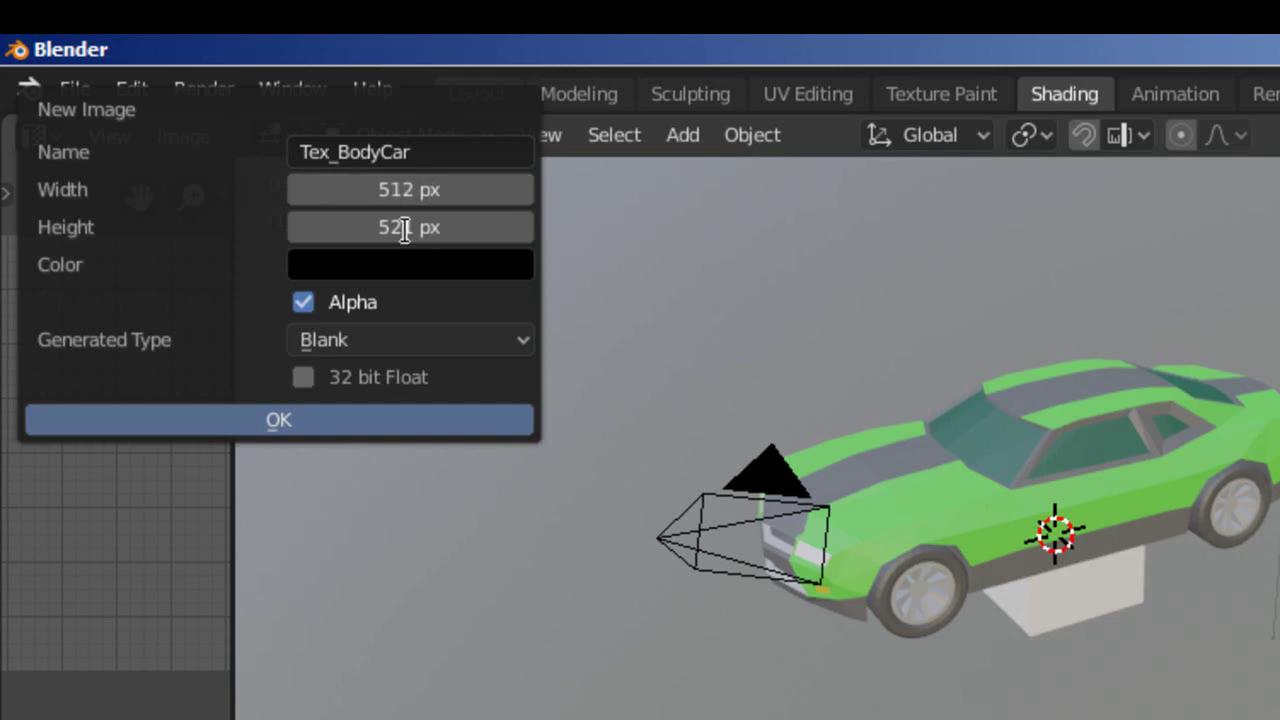
pyautogui.click(405, 229)
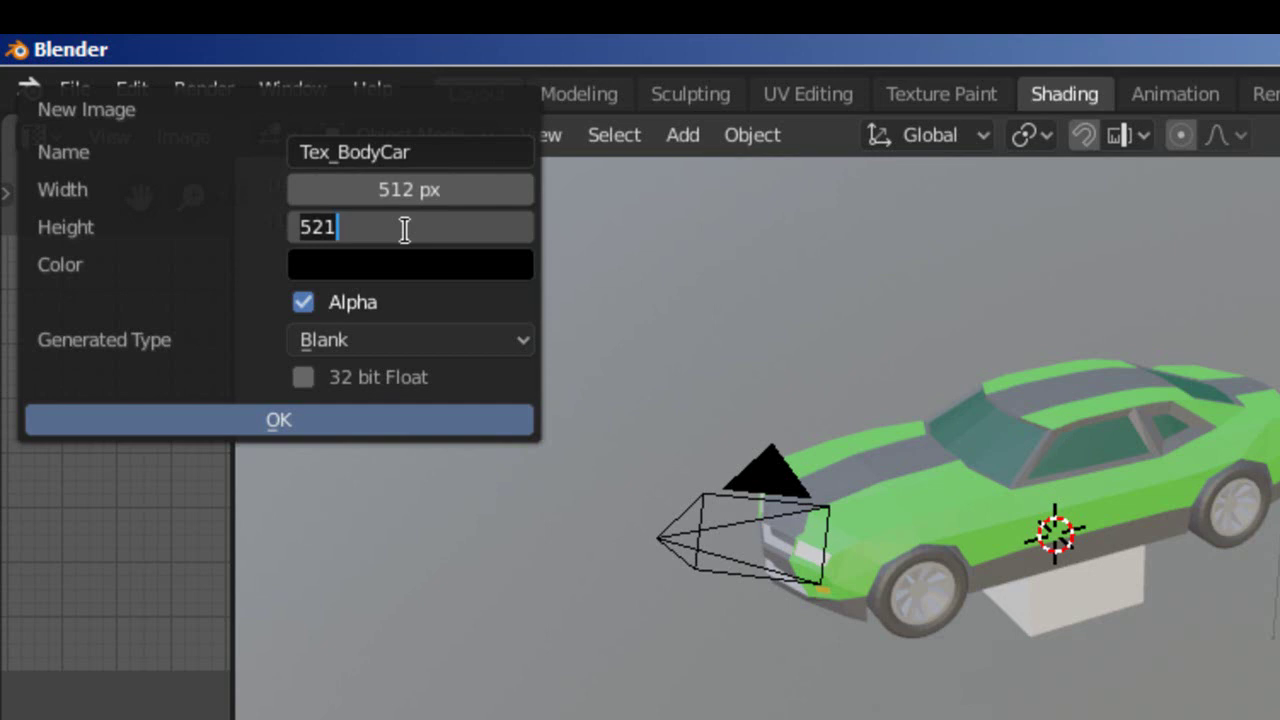
pyautogui.write('512')
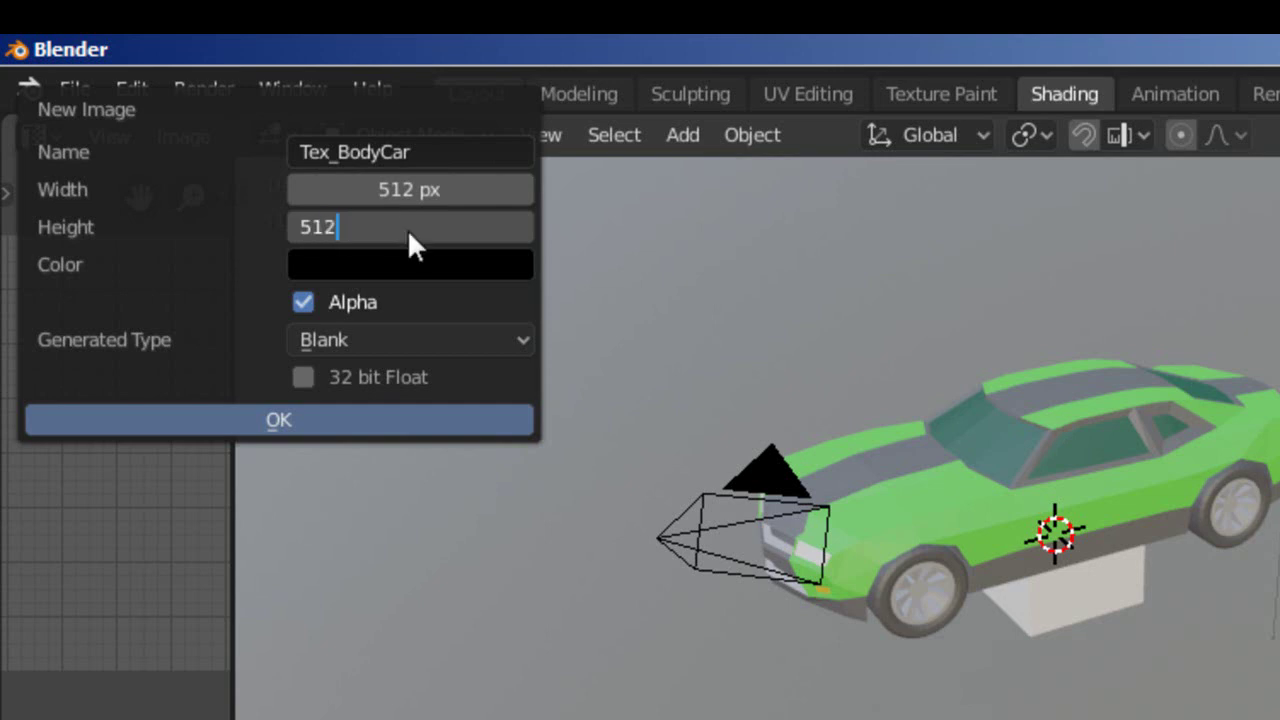
pyautogui.press('Return')
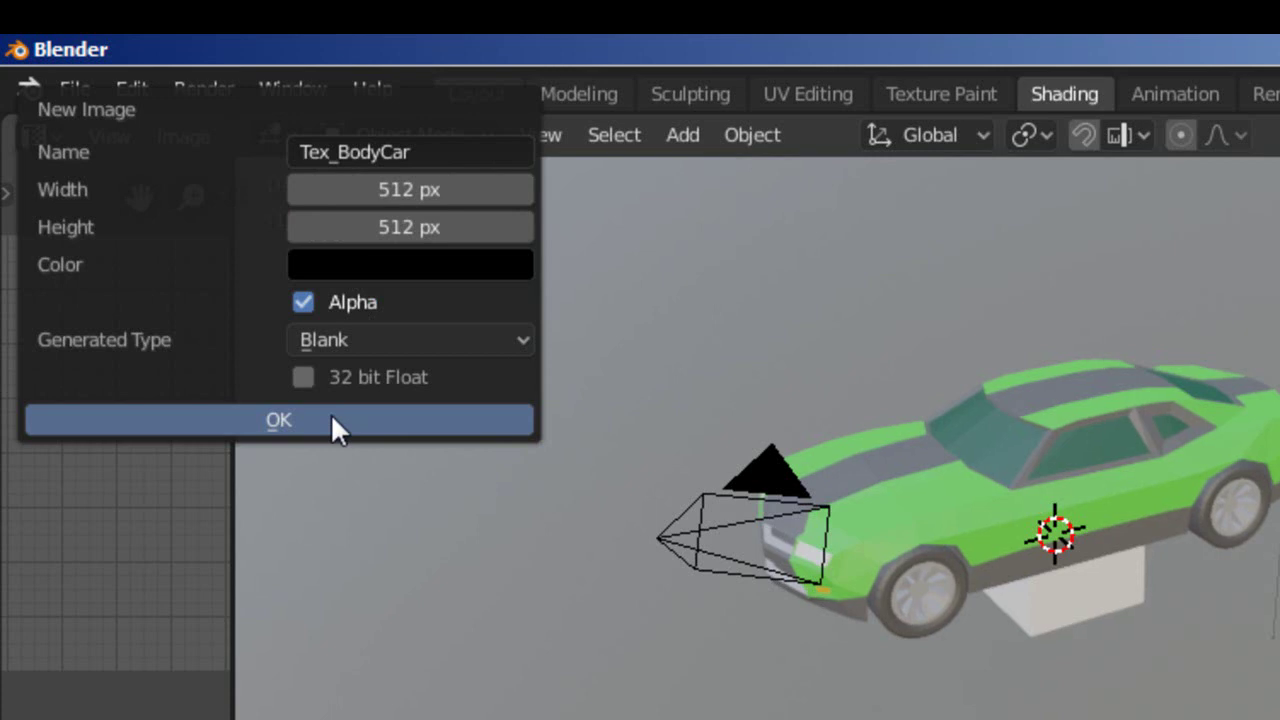
# Create the Tex_BodyCar image and draw a render region framing the car.
pyautogui.click(332, 420)
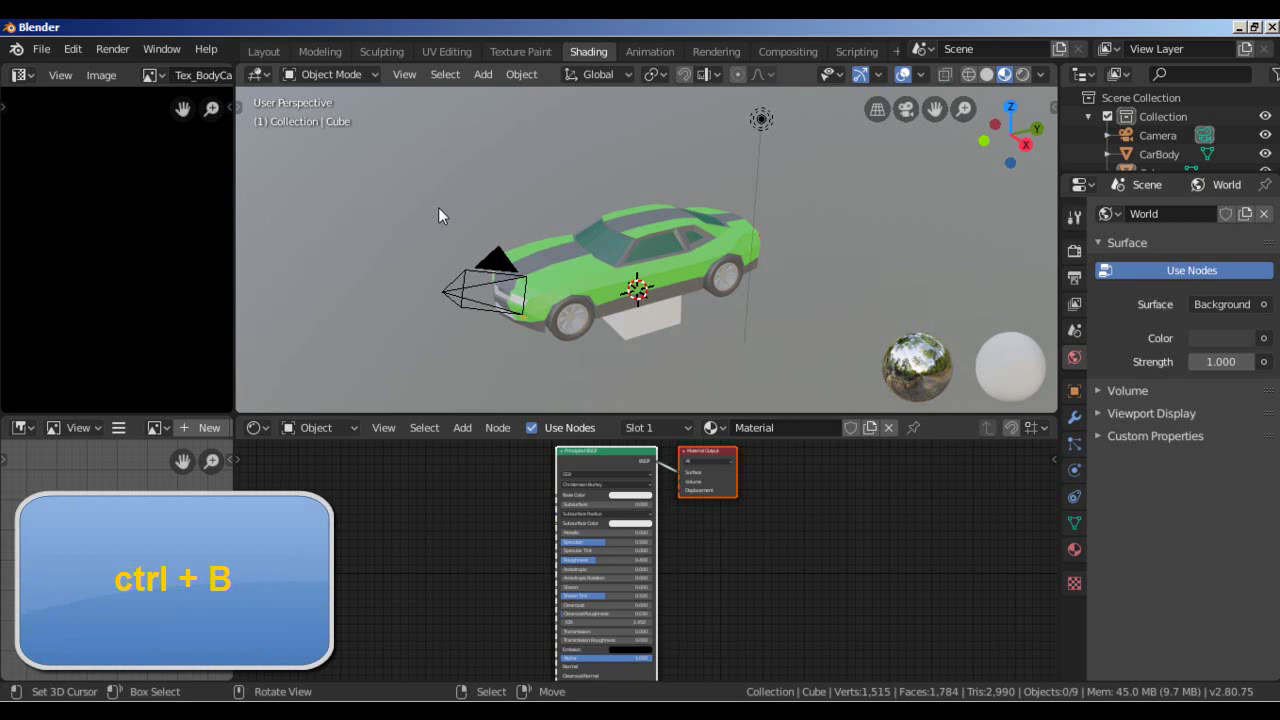
pyautogui.hotkey('ctrl', 'b')
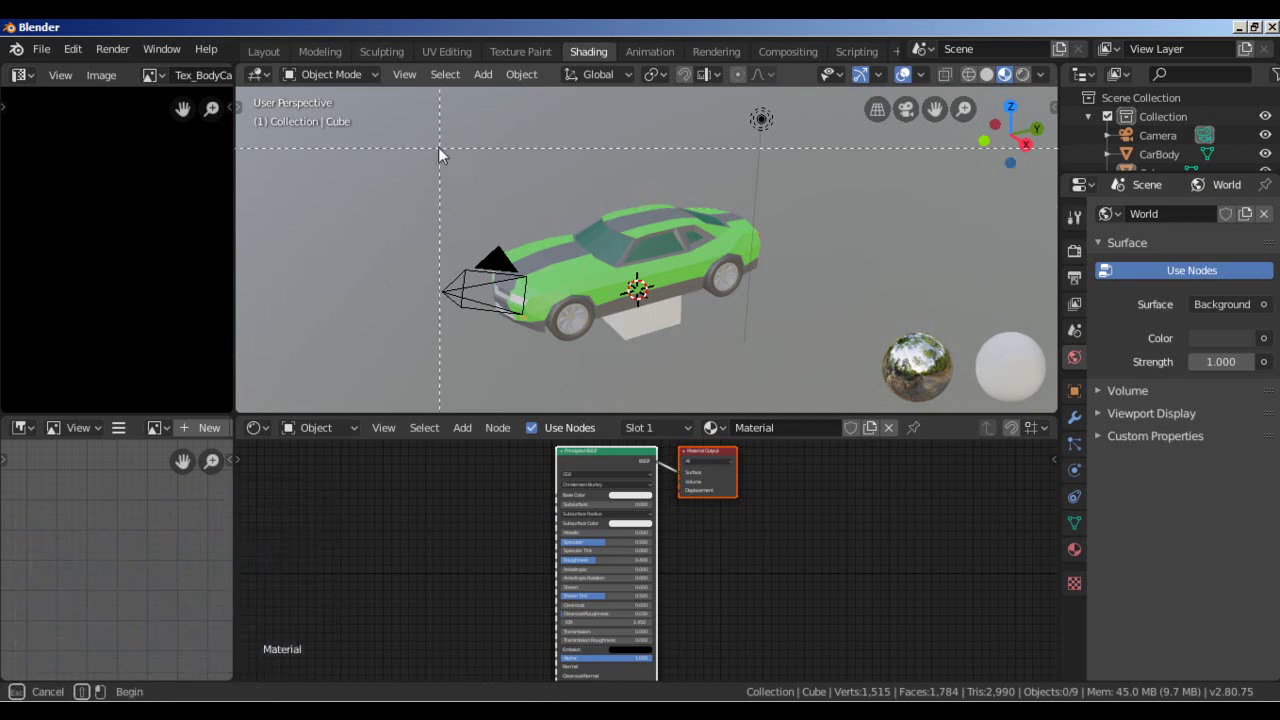
pyautogui.moveTo(438, 147); pyautogui.dragTo(841, 375)
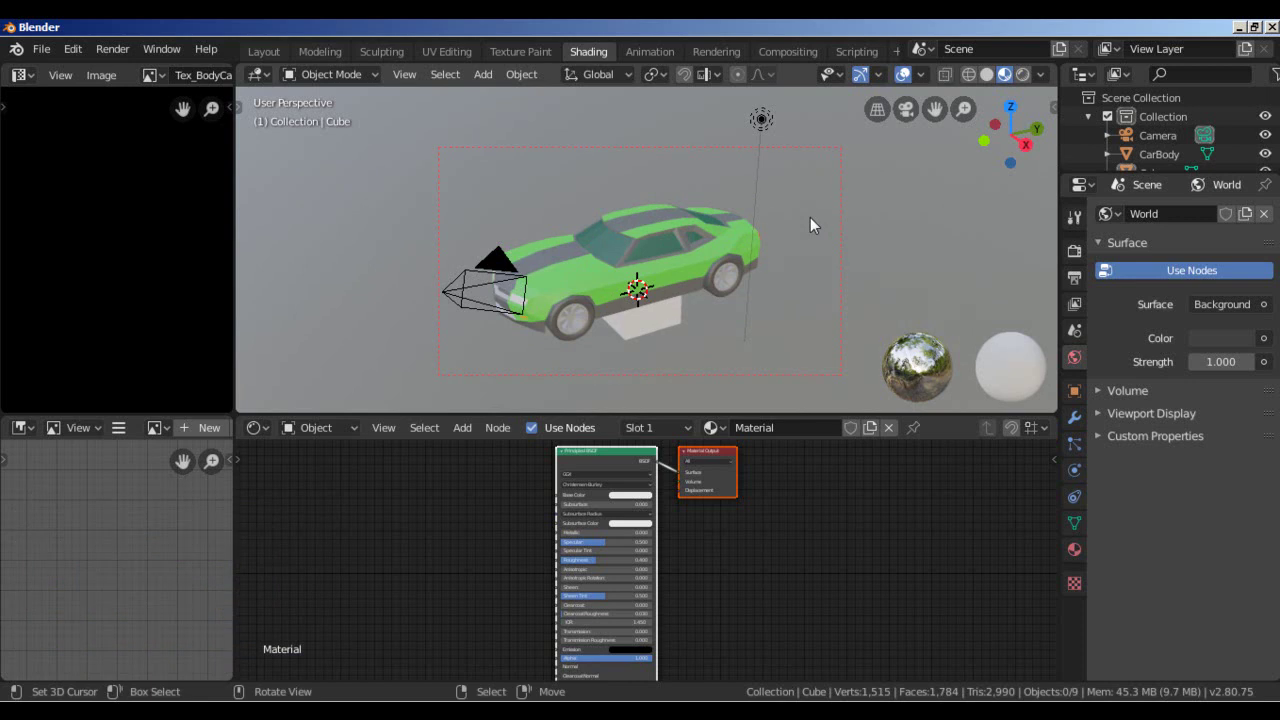
# Switch the viewport to Rendered shading and select the car body.
pyautogui.press('z')
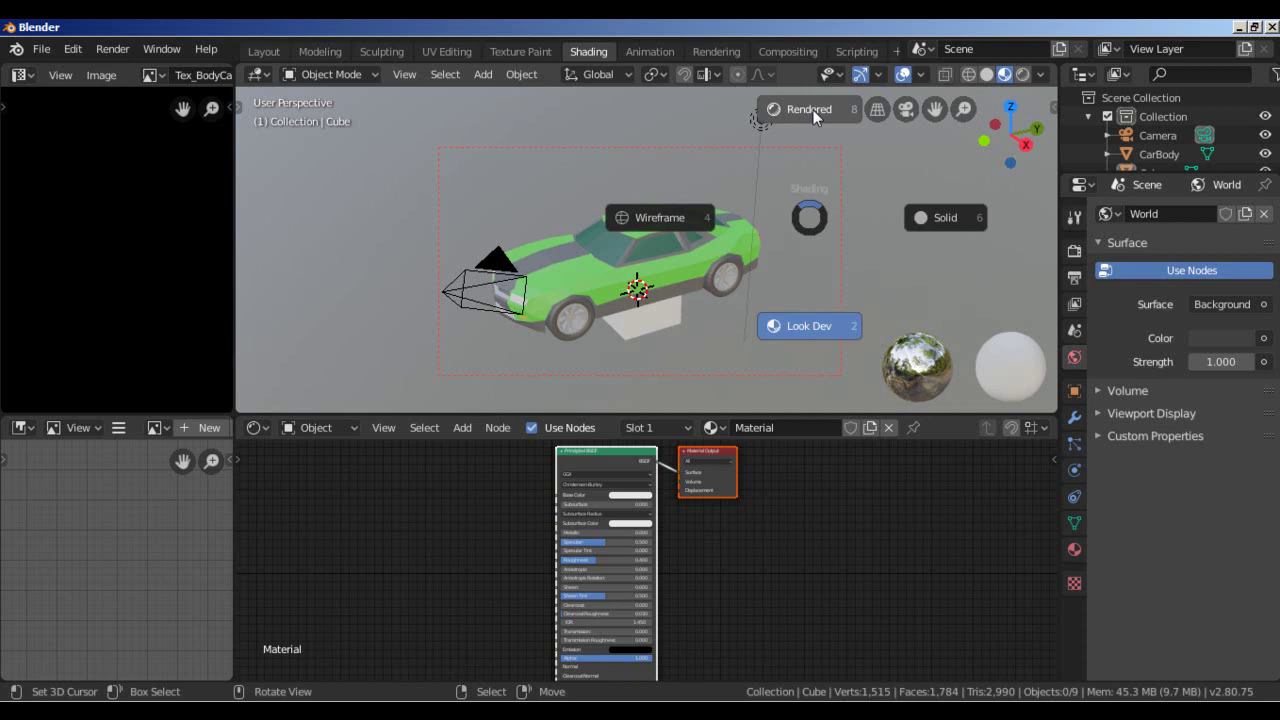
pyautogui.click(813, 110)
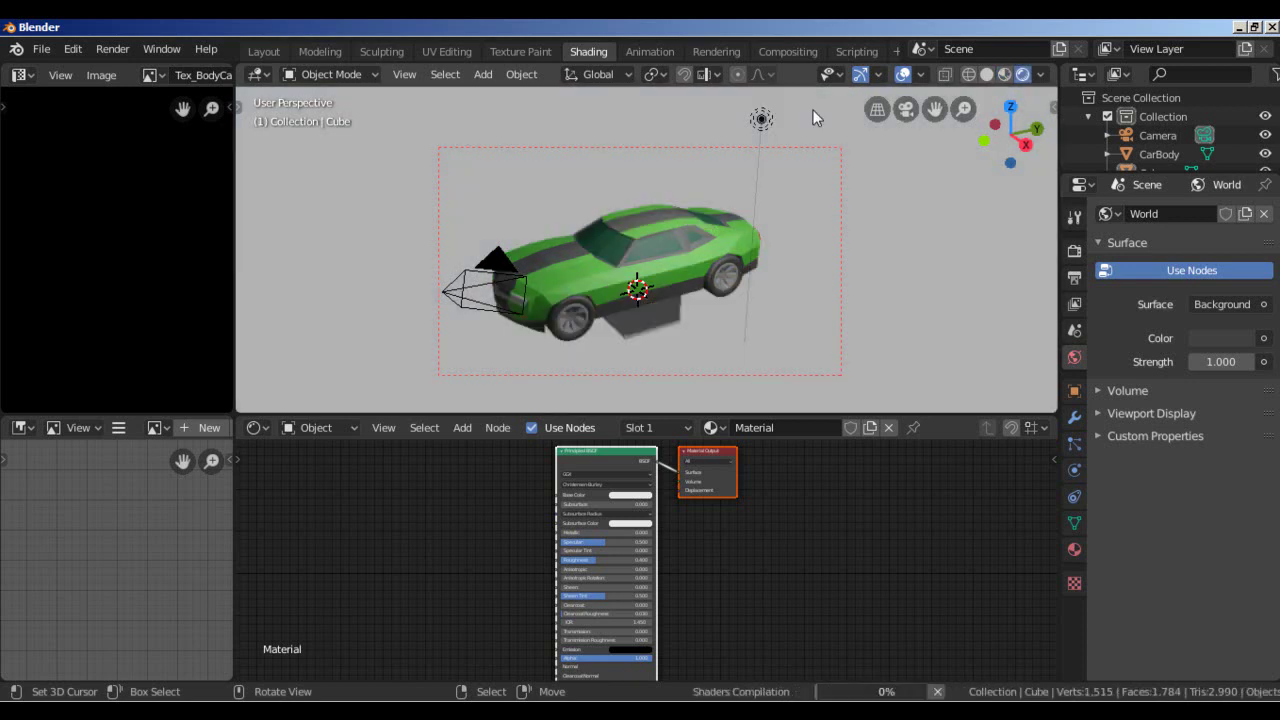
pyautogui.click(595, 280)
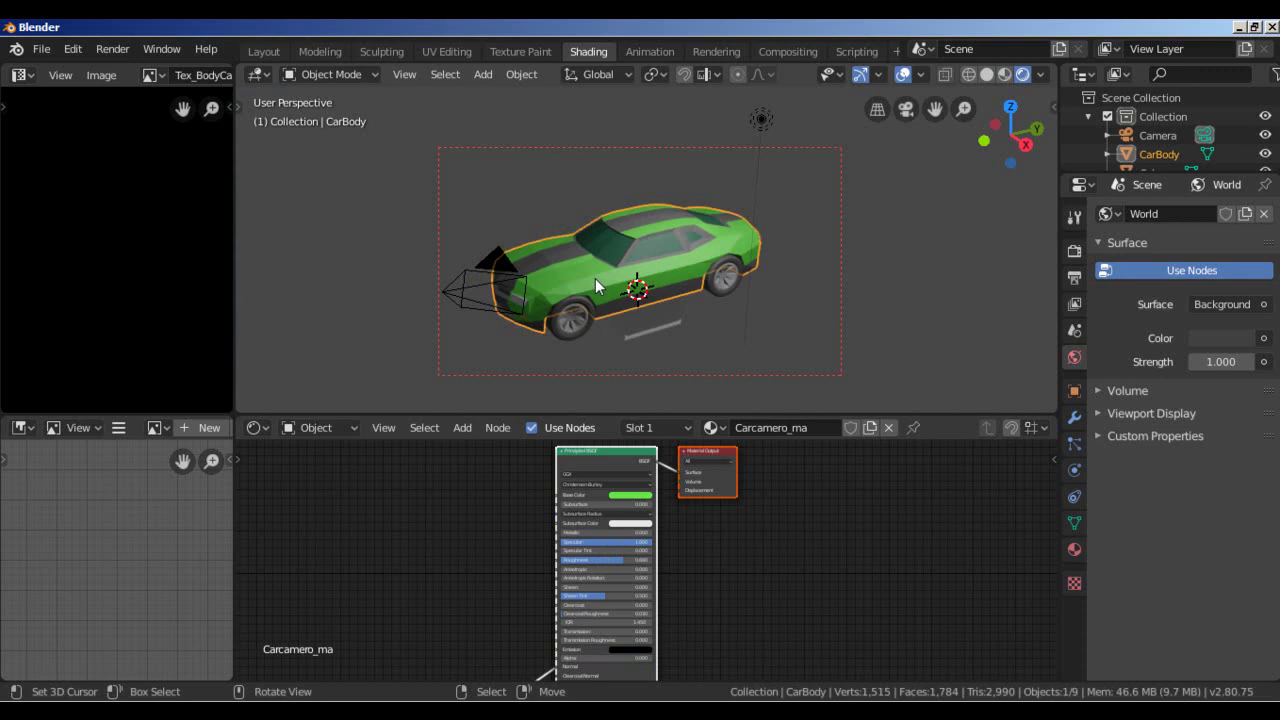
# Put the car body into Edit Mode and zoom out the node editor.
pyautogui.press('Tab')
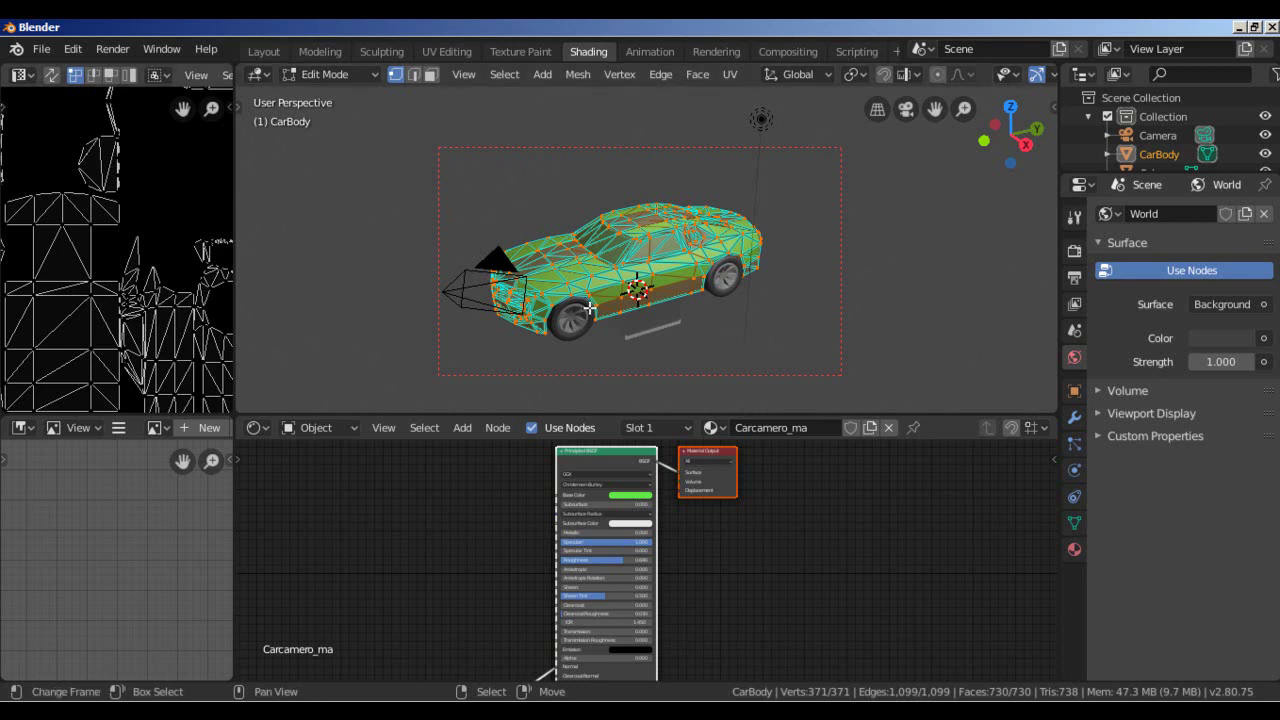
pyautogui.scroll(-3, 563, 520)
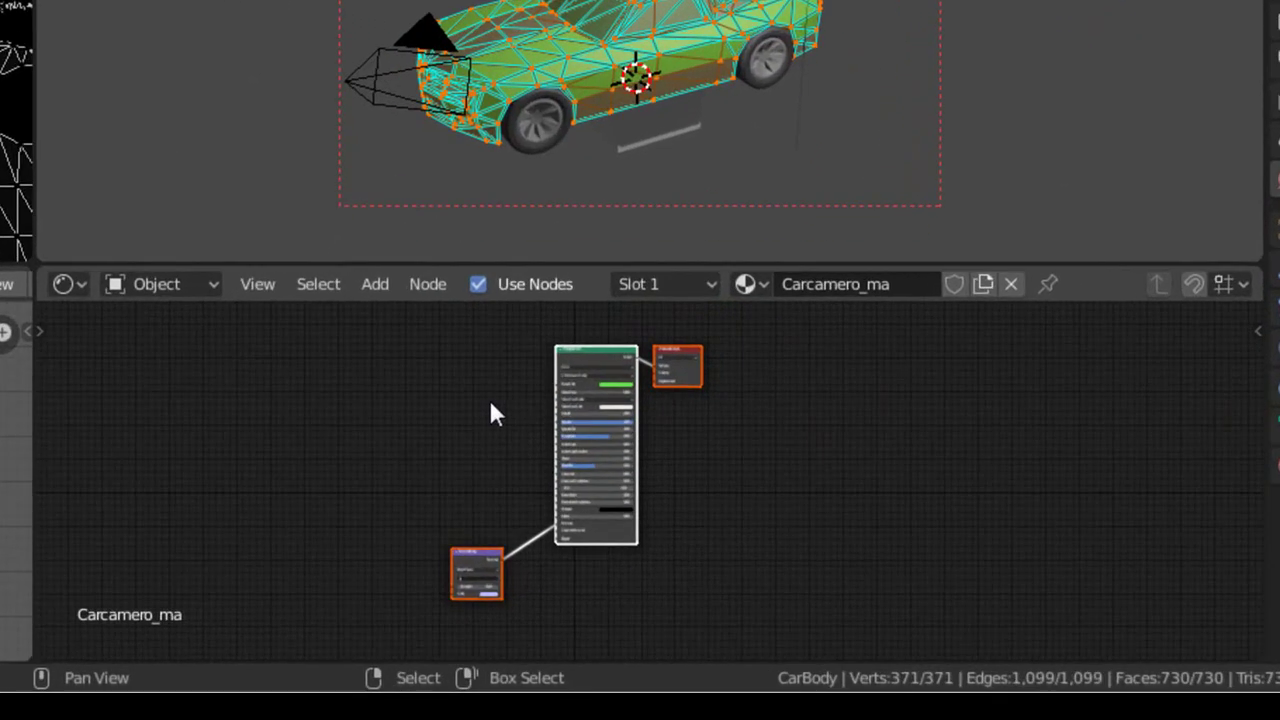
# Add an RGB Curves node to Carcamero_ma, placed left of the Principled BSDF.
pyautogui.click(377, 283)
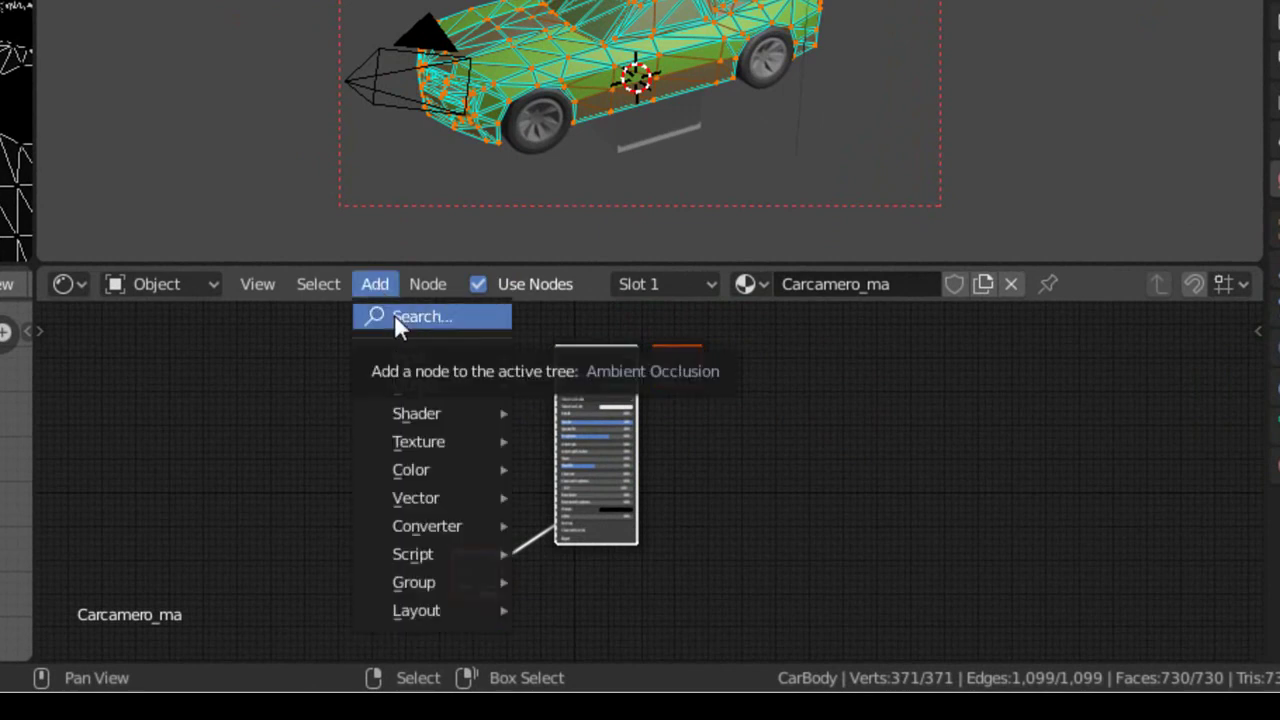
pyautogui.moveTo(440, 471)
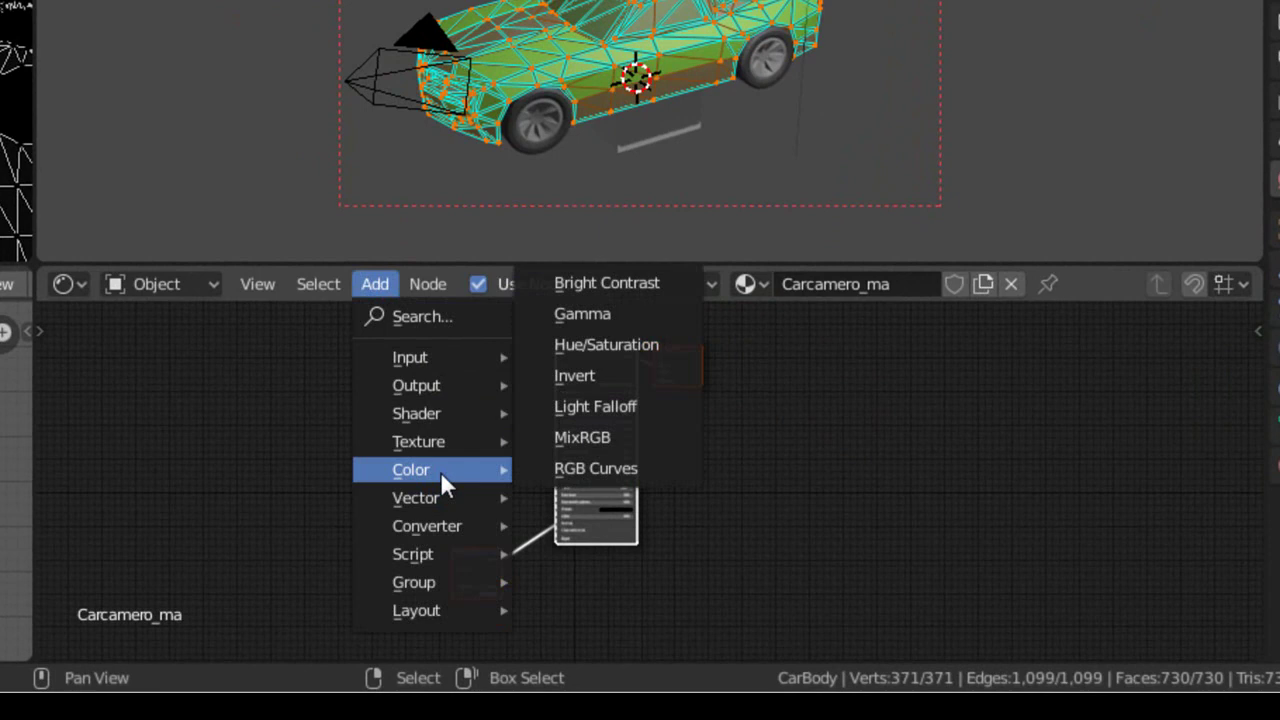
pyautogui.click(622, 467)
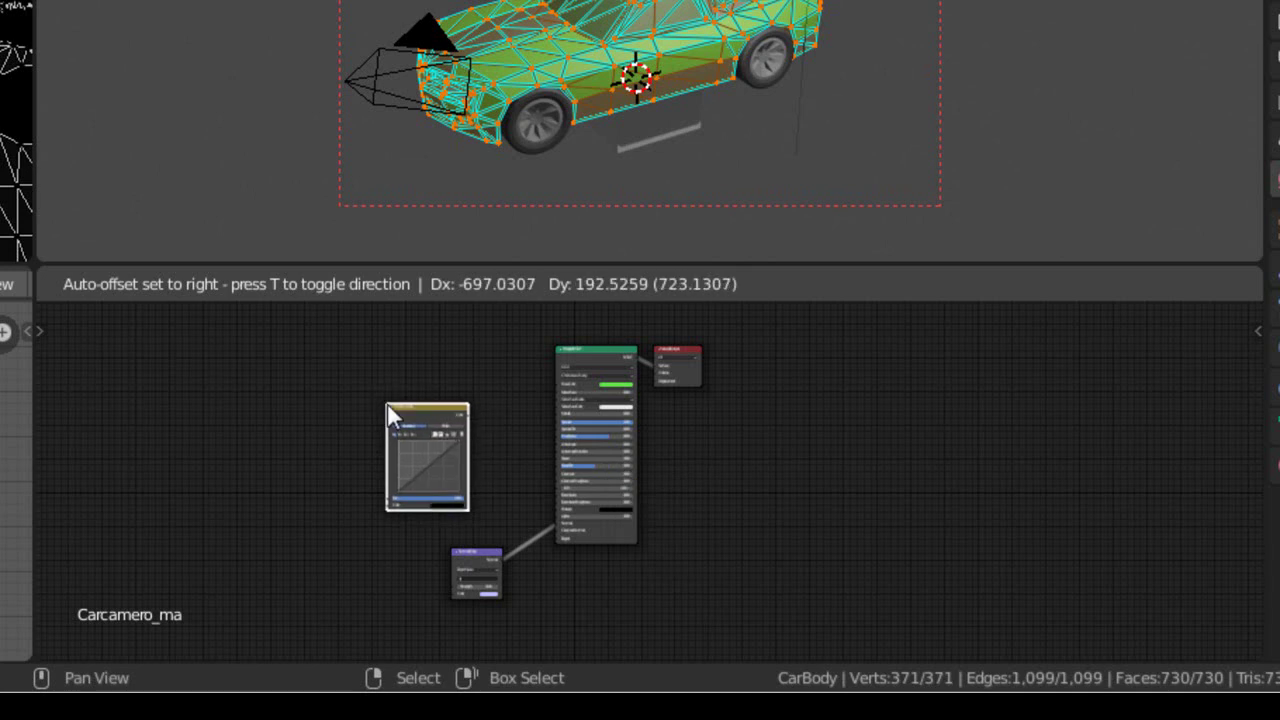
pyautogui.click(388, 406)
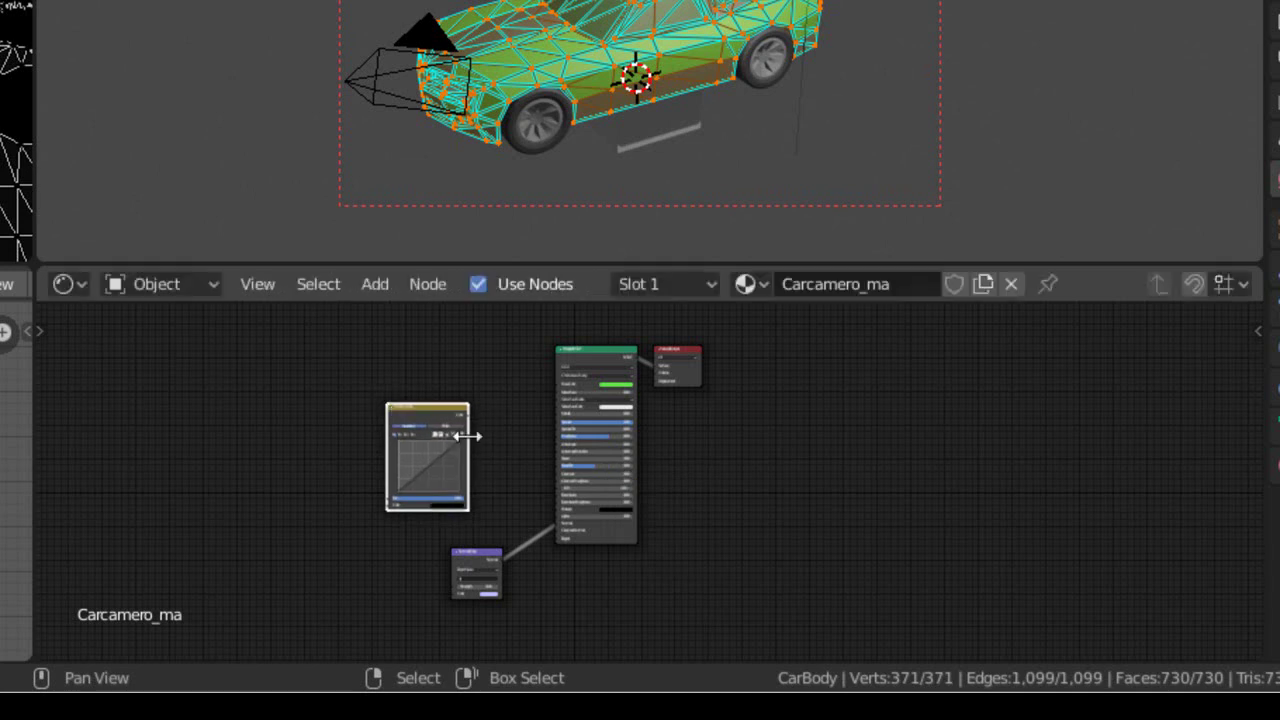
pyautogui.scroll(3, 469, 449)
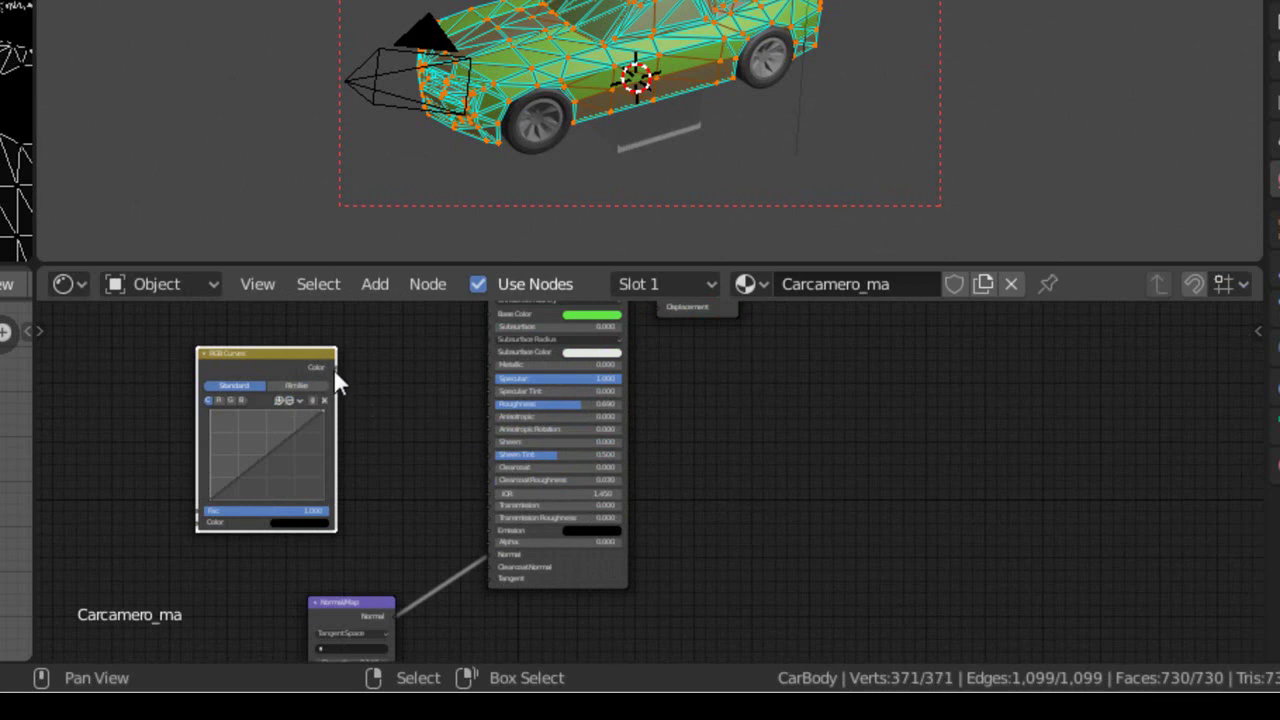
pyautogui.click(470, 342)
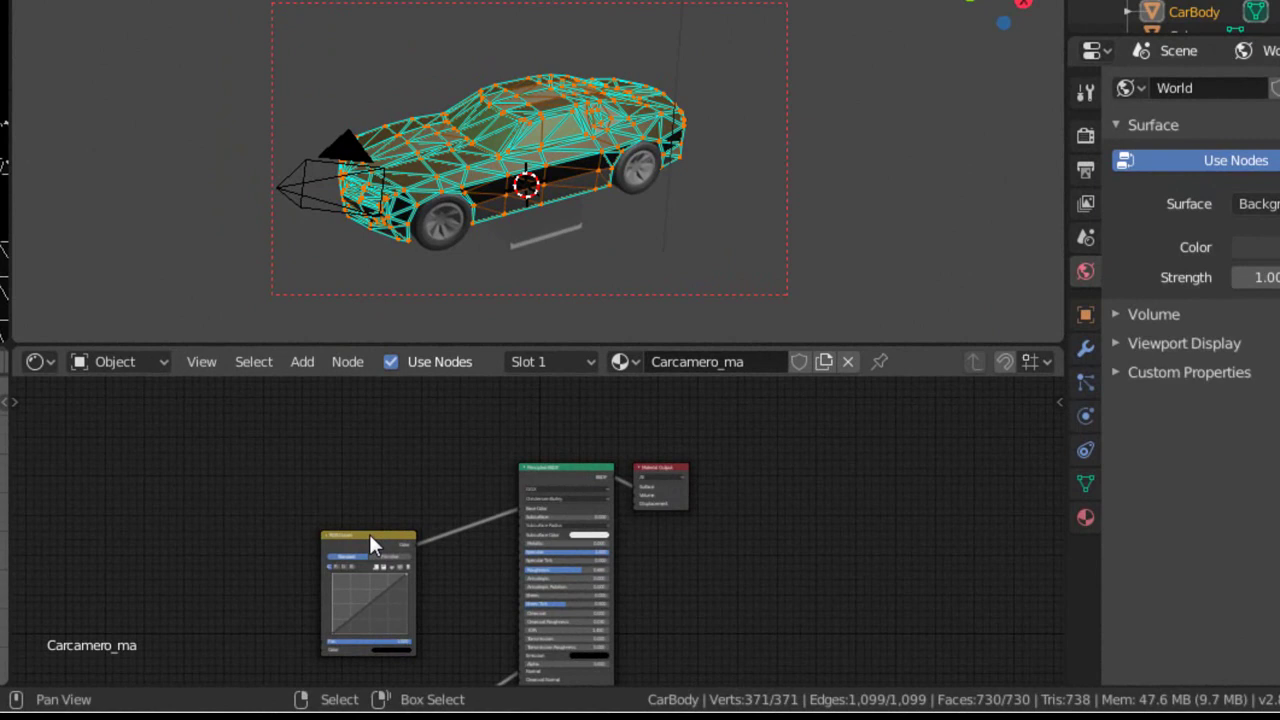
# Link the RGB Curves Color output to a Node Wrangler Viewer node to preview it on the car.
pyautogui.click(381, 530)
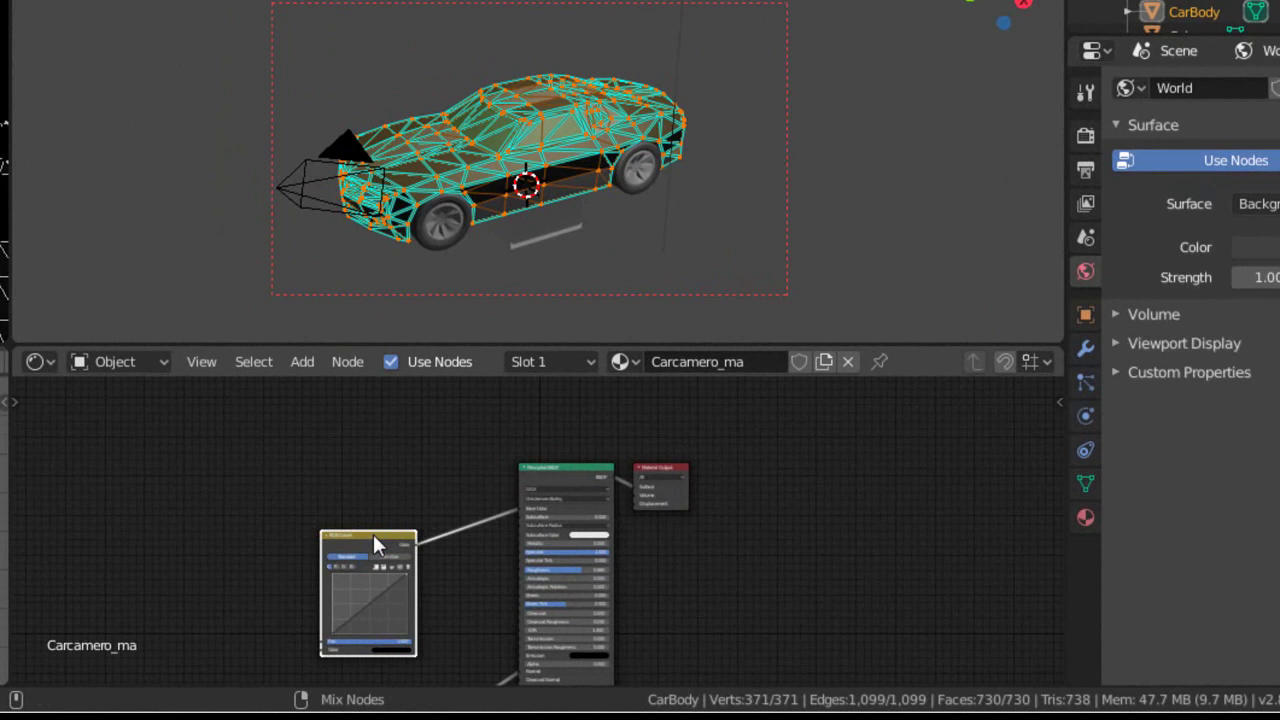
pyautogui.keyDown('ctrl'); pyautogui.keyDown('shift'); pyautogui.click(373, 534); pyautogui.keyUp('shift'); pyautogui.keyUp('ctrl')
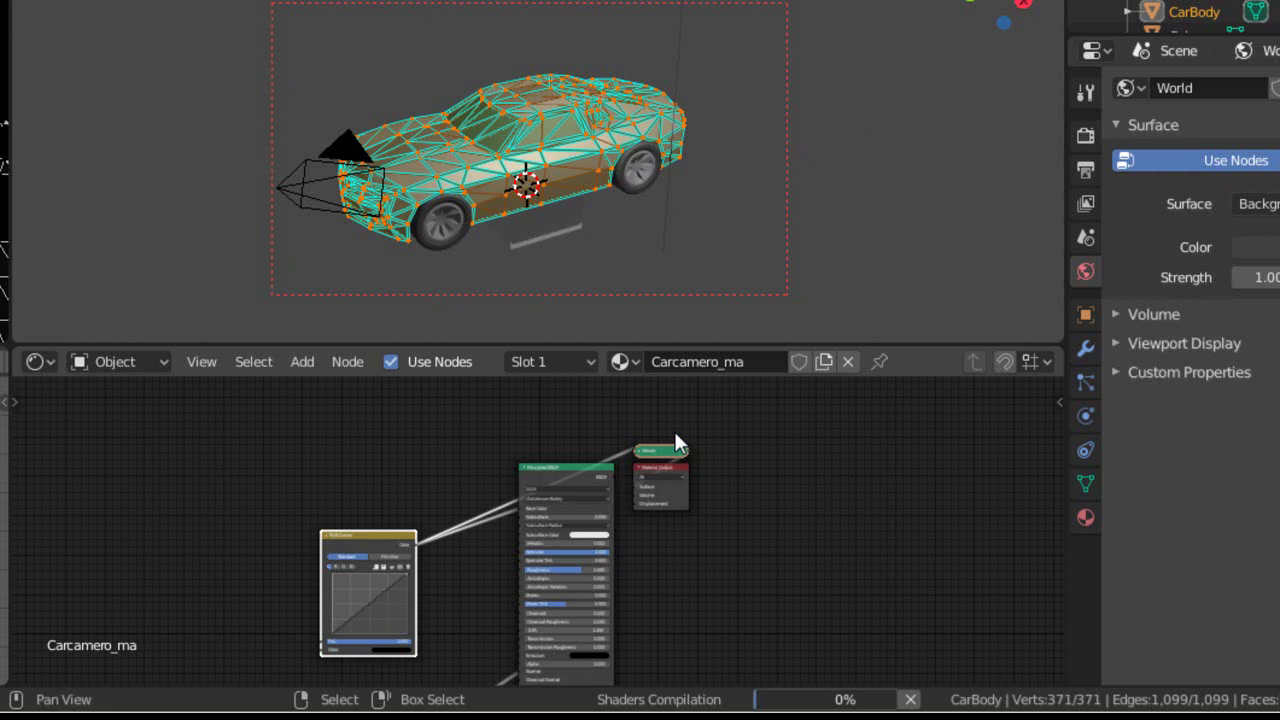
pyautogui.scroll(1, 676, 442)
pyautogui.scroll(1, 676, 441)
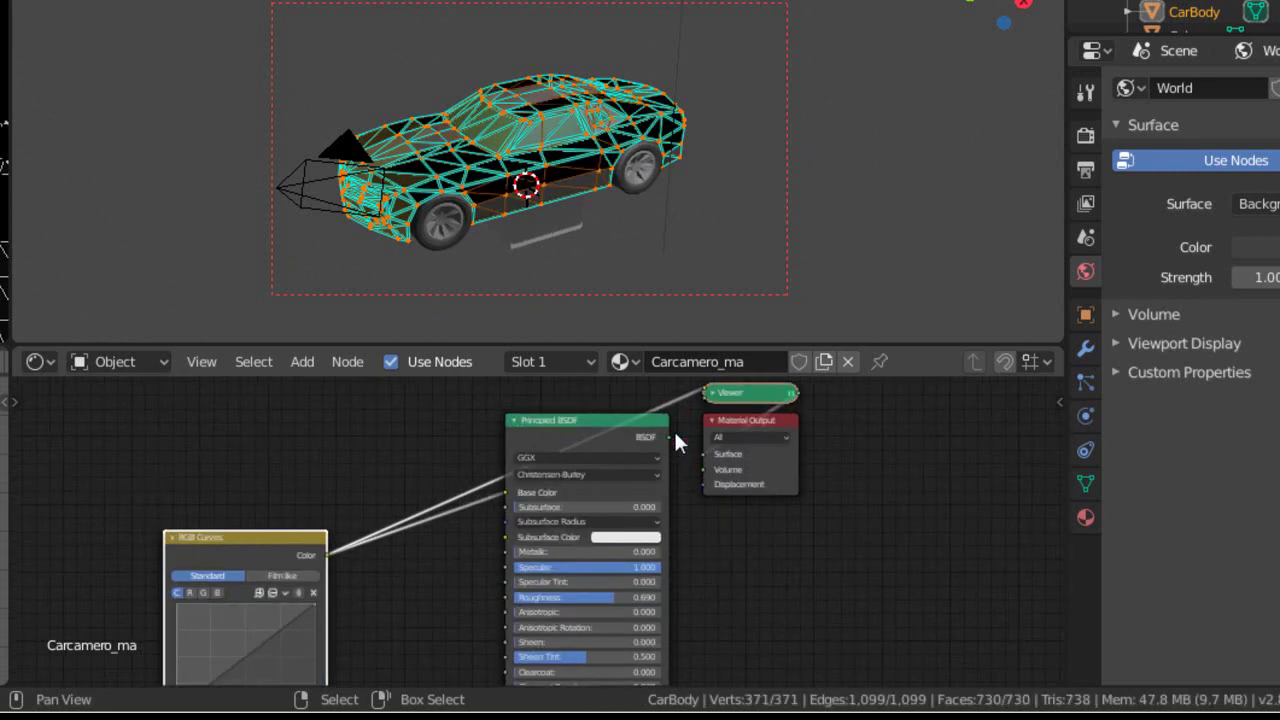
pyautogui.scroll(1, 676, 442)
pyautogui.keyDown('shift'); pyautogui.scroll(2, 676, 442); pyautogui.keyUp('shift')
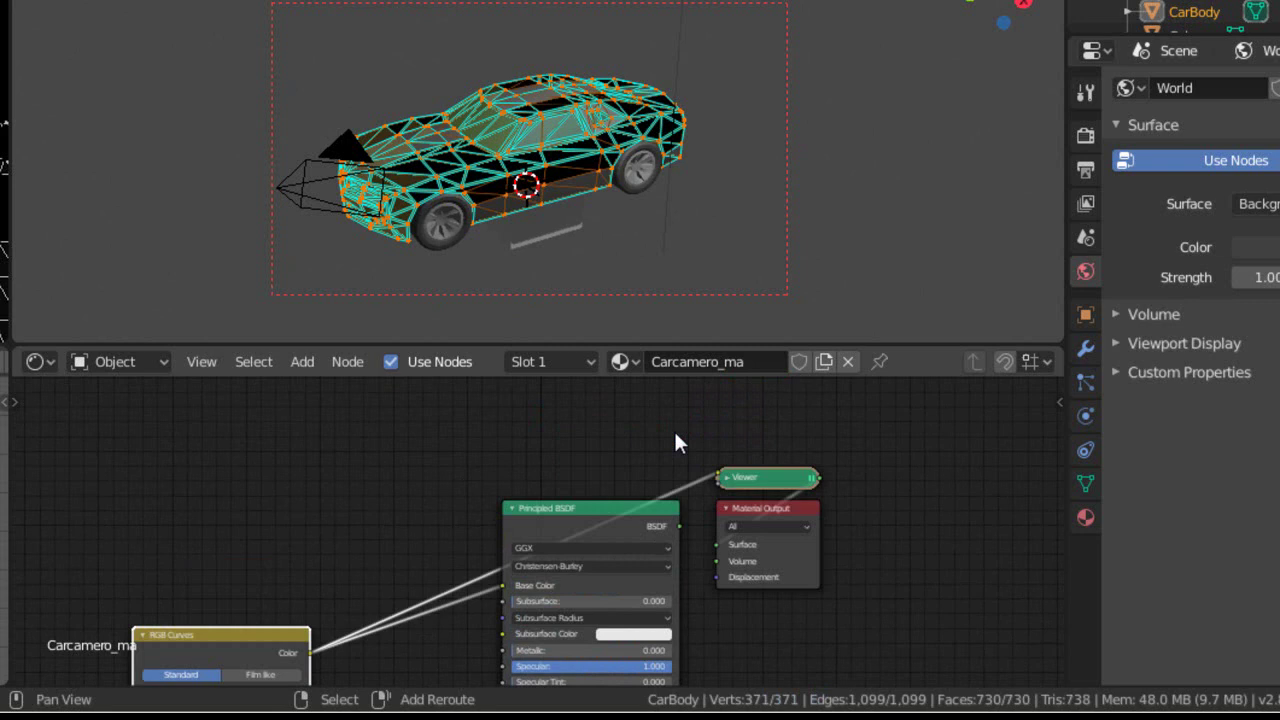
pyautogui.scroll(1, 676, 442)
pyautogui.scroll(1, 872, 510)
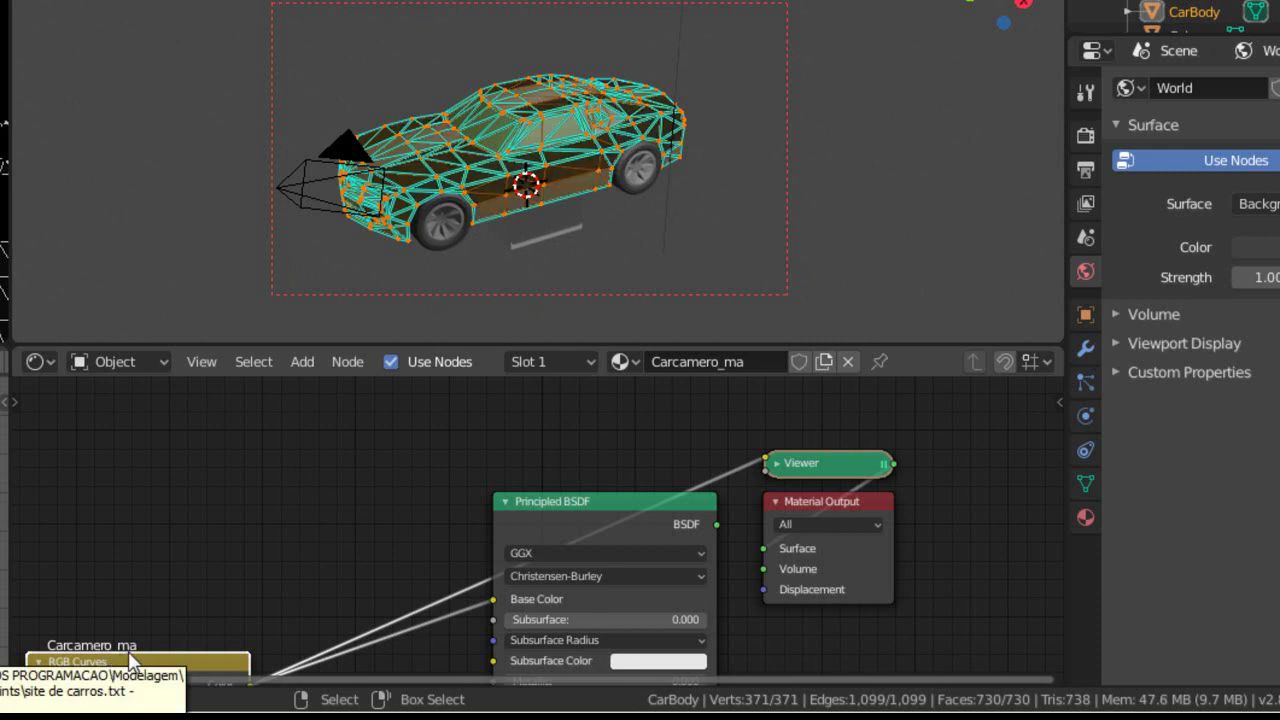
pyautogui.scroll(-2, 130, 662)
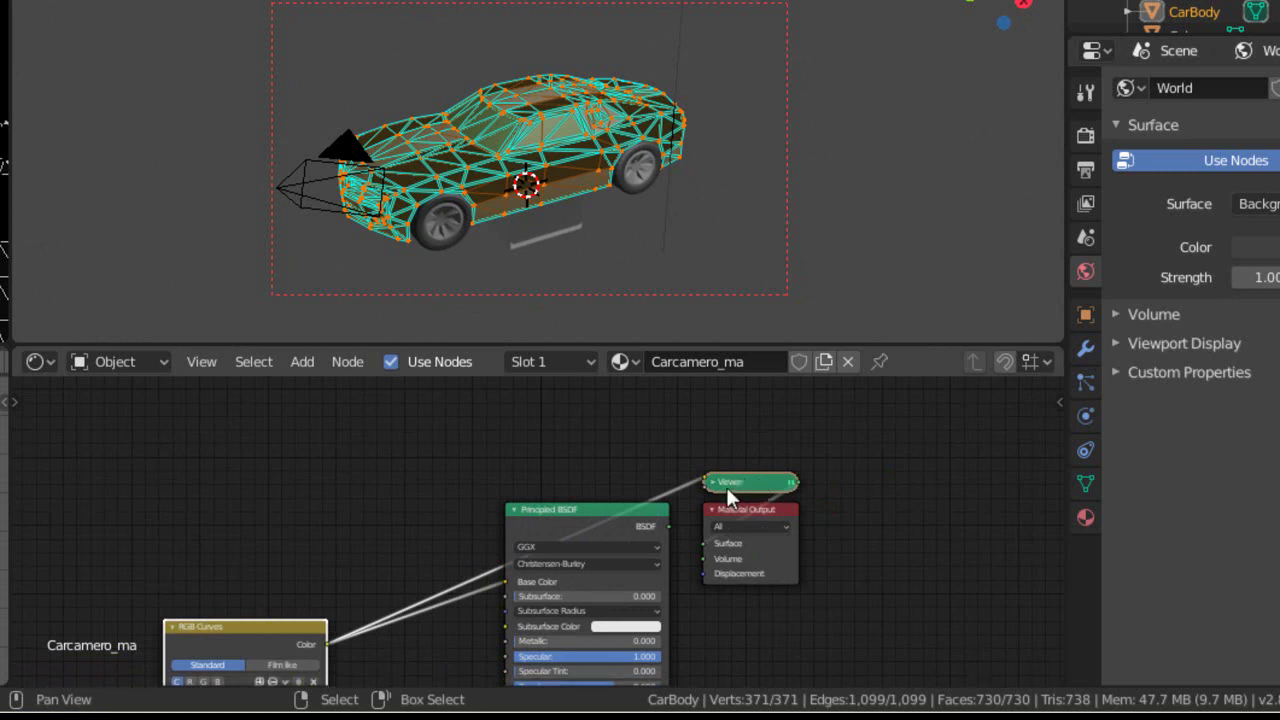
# Give the RGB Curves colour swatch a saturated green: H 0.362, S 0.771, V 0.548.
pyautogui.scroll(-4, 496, 467)
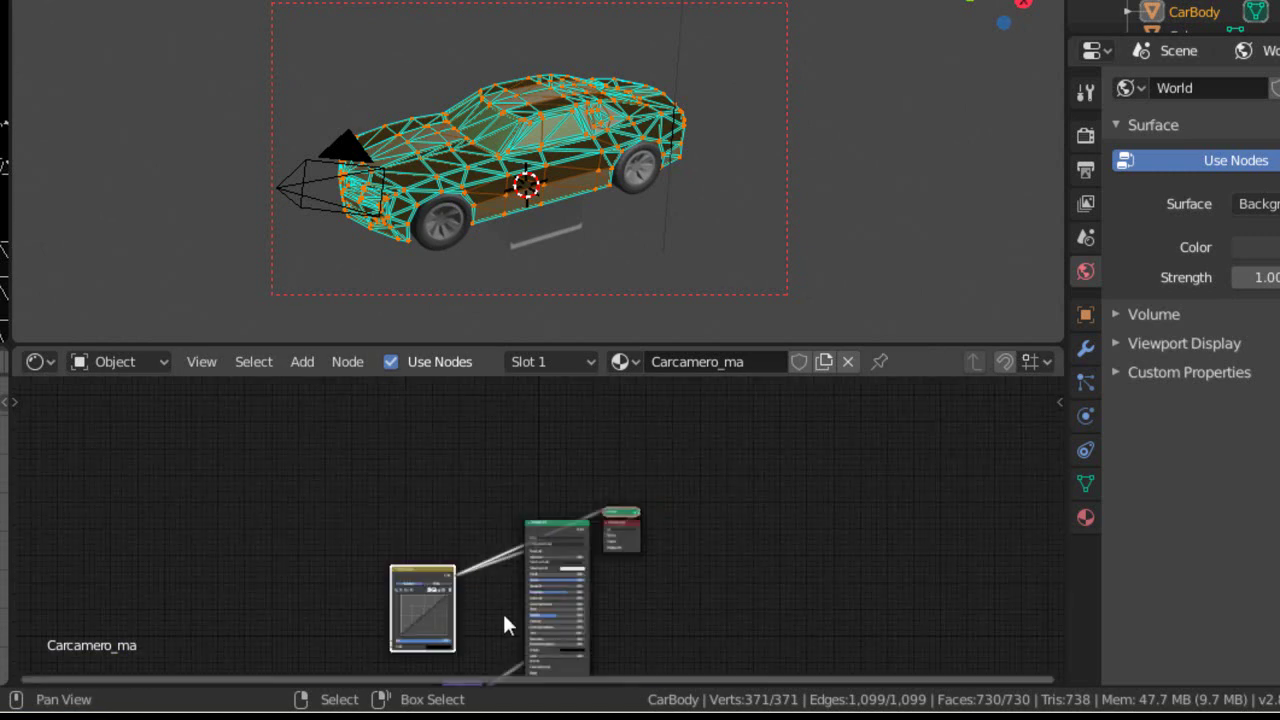
pyautogui.keyDown('shift'); pyautogui.scroll(-3, 439, 644); pyautogui.keyUp('shift')
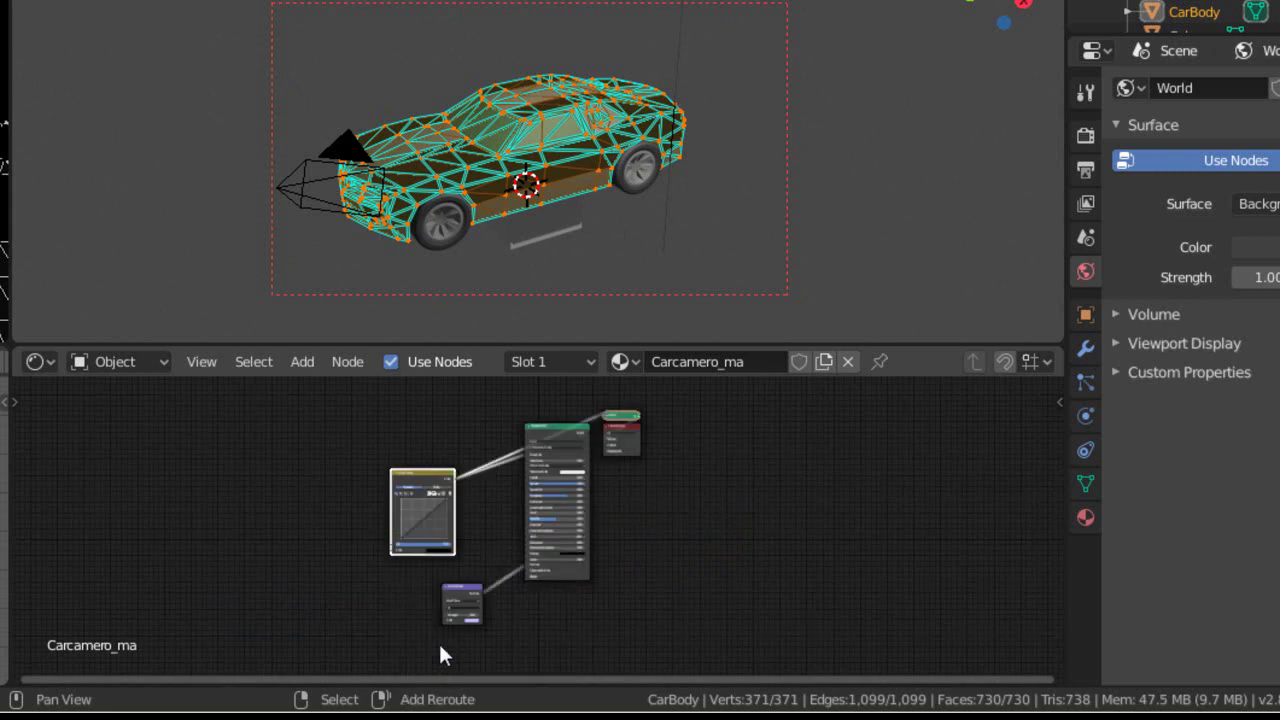
pyautogui.scroll(2, 441, 641)
pyautogui.scroll(3, 510, 636)
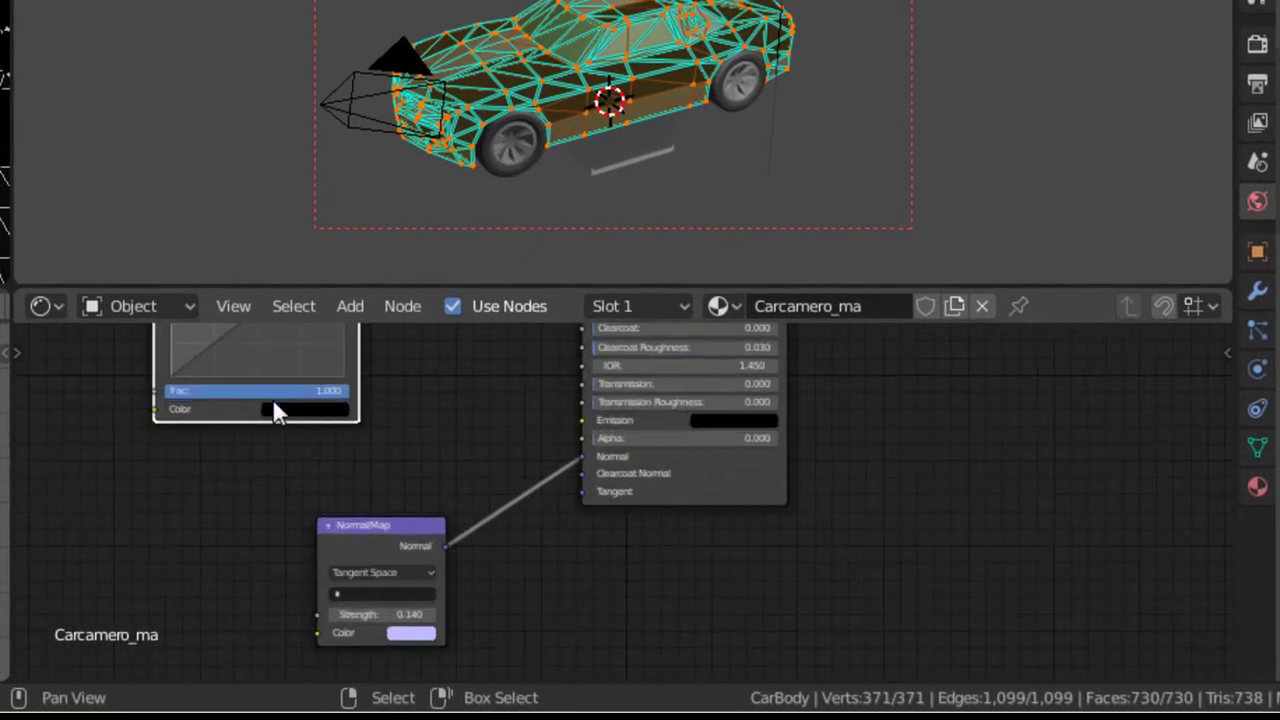
pyautogui.click(290, 410)
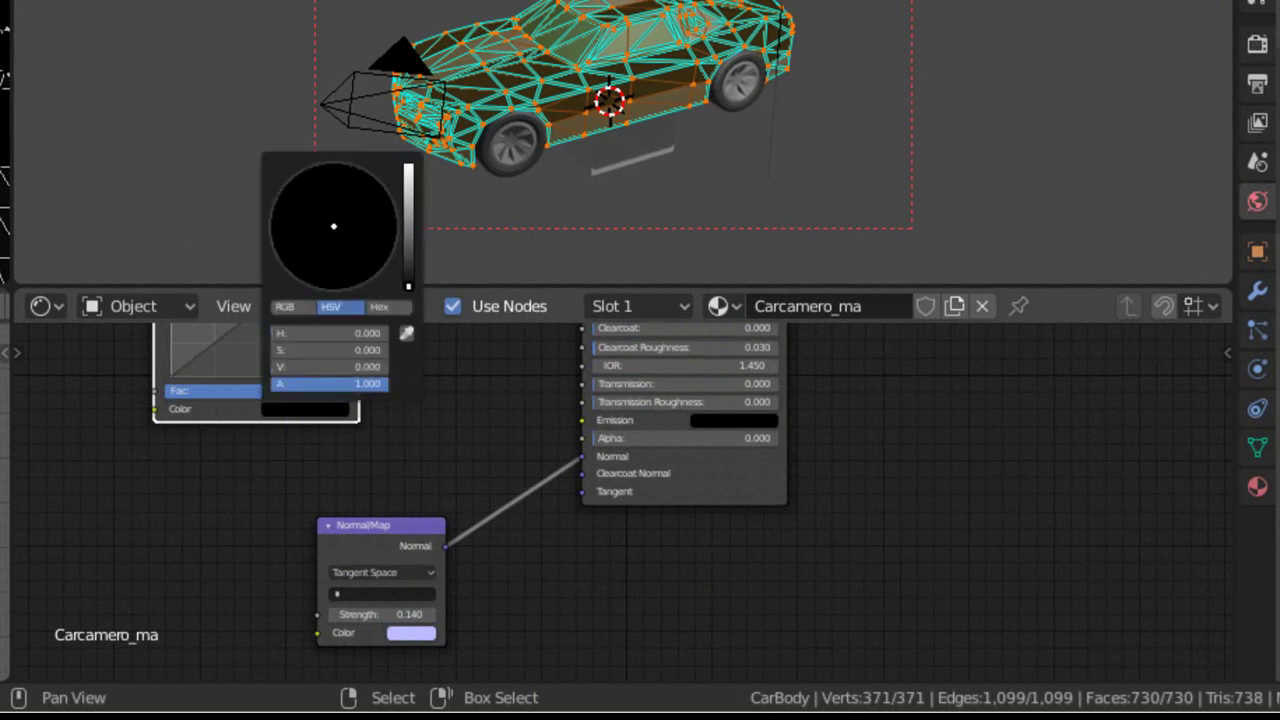
pyautogui.click(414, 218)
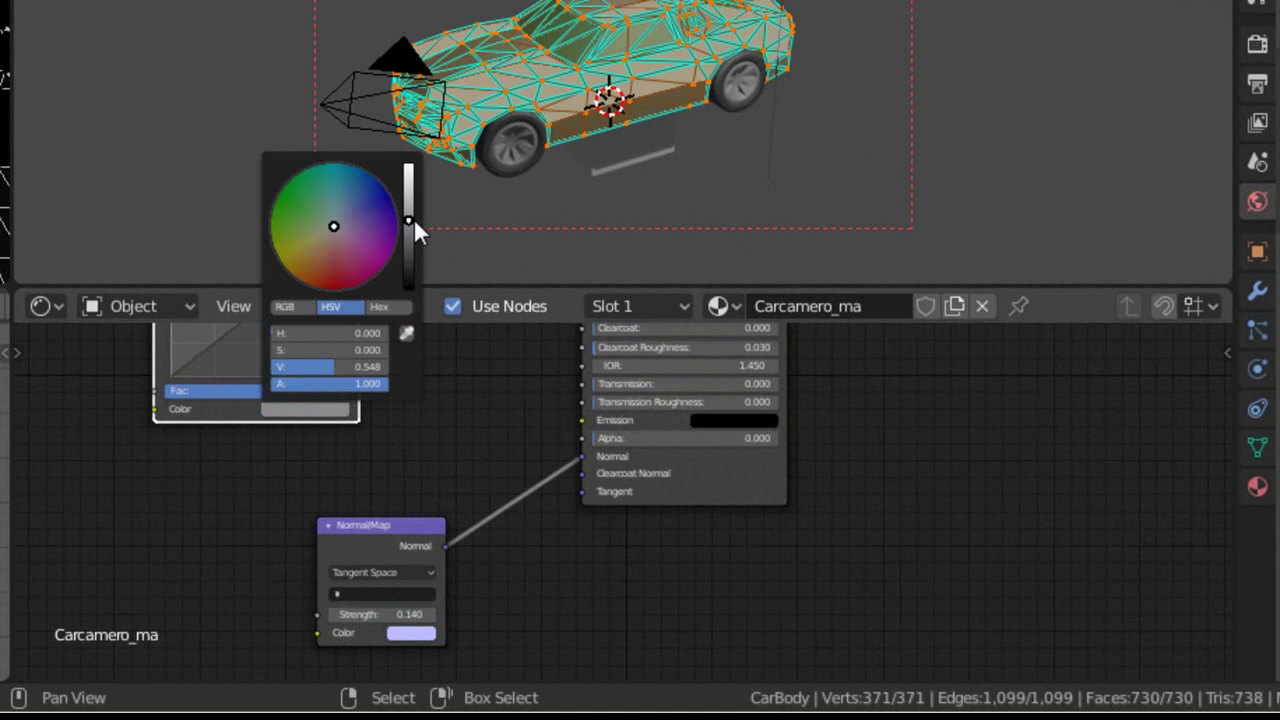
pyautogui.click(299, 209)
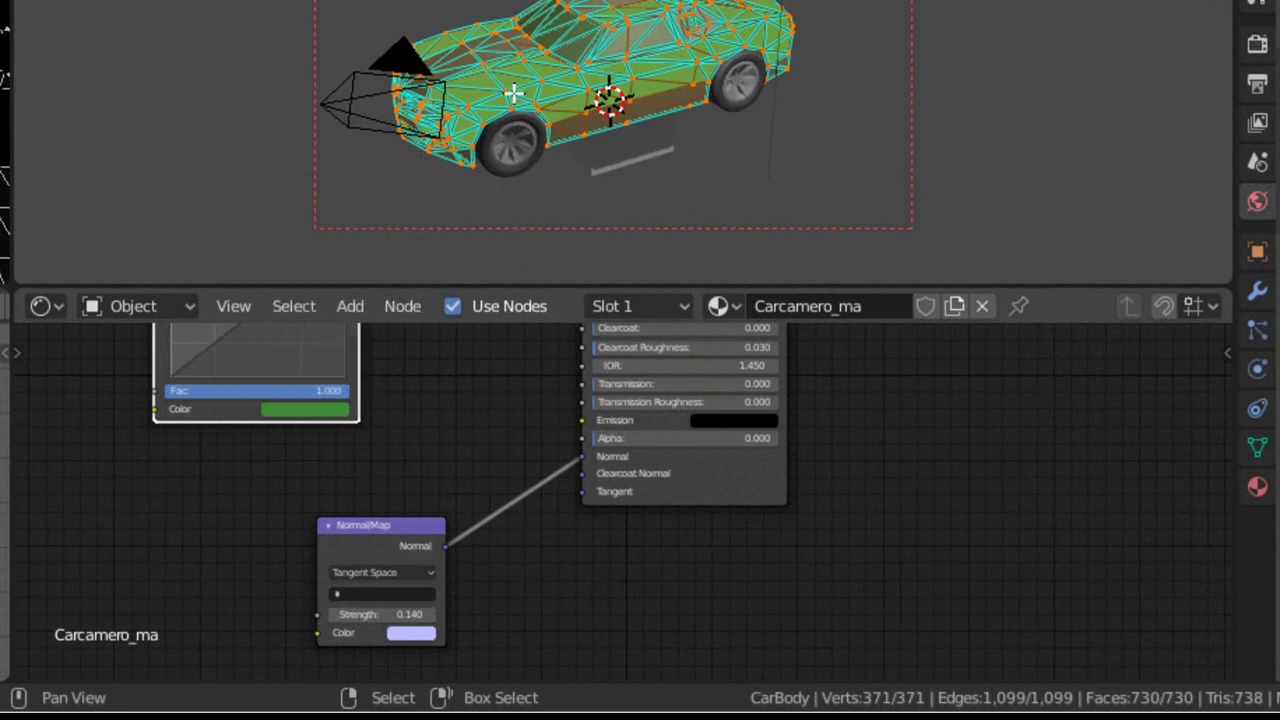
pyautogui.click(313, 407)
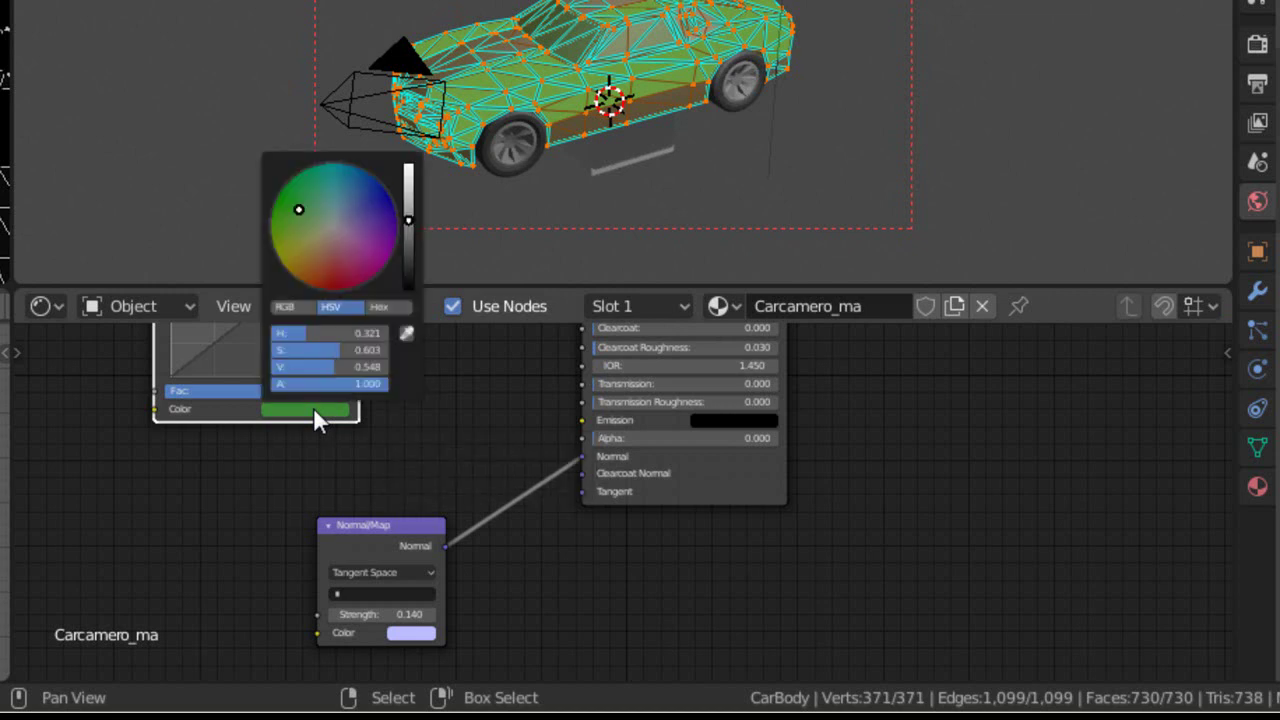
pyautogui.click(296, 194)
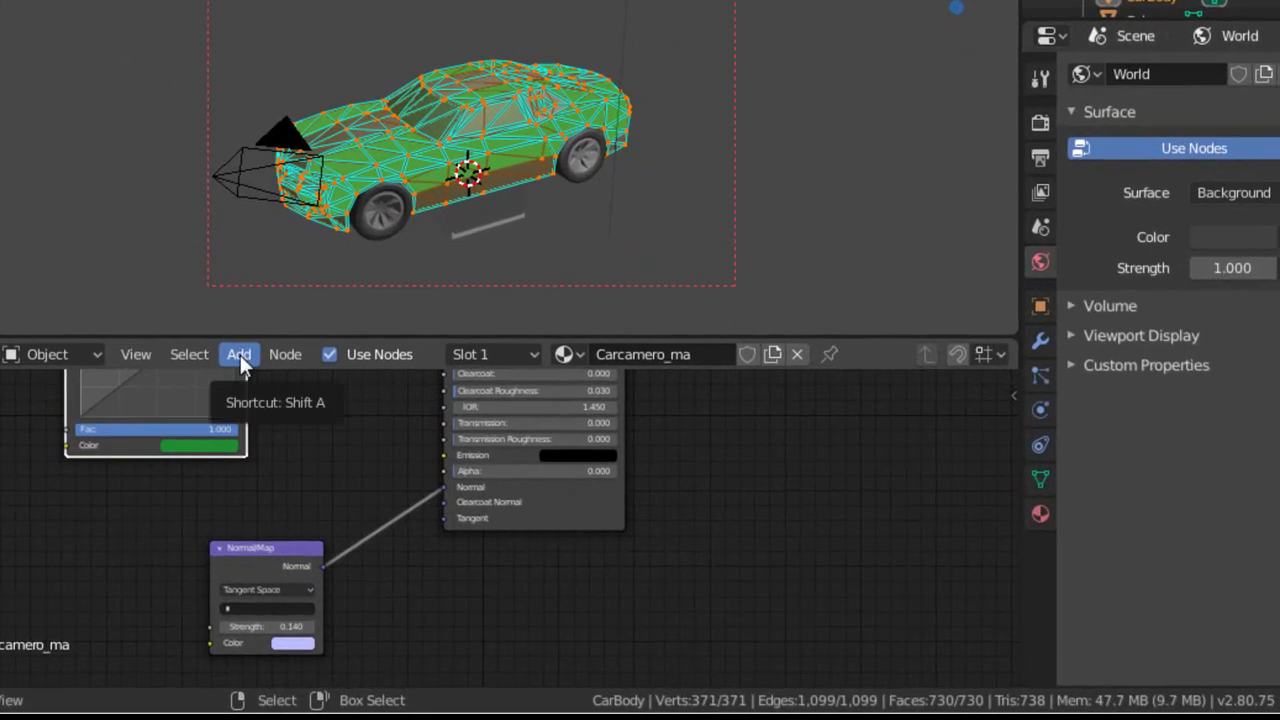
# Add an Image Texture node and place it beside the existing material nodes.
pyautogui.click(240, 355)
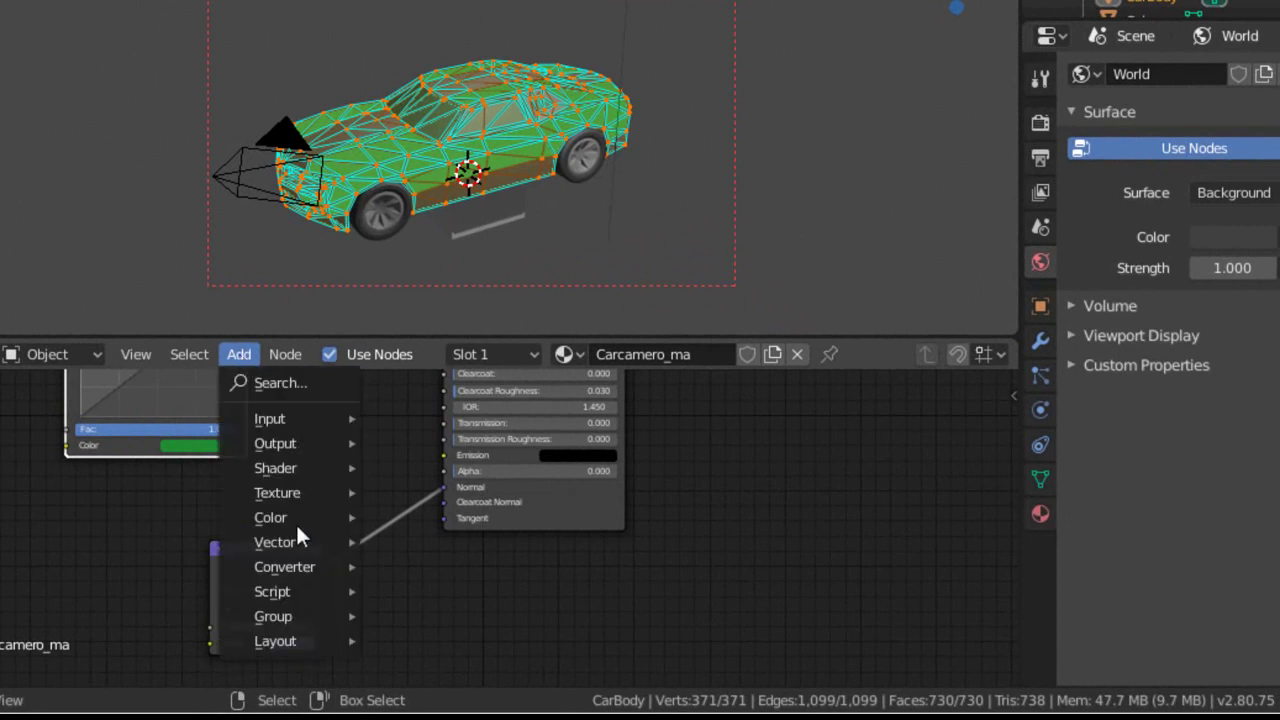
pyautogui.moveTo(311, 497)
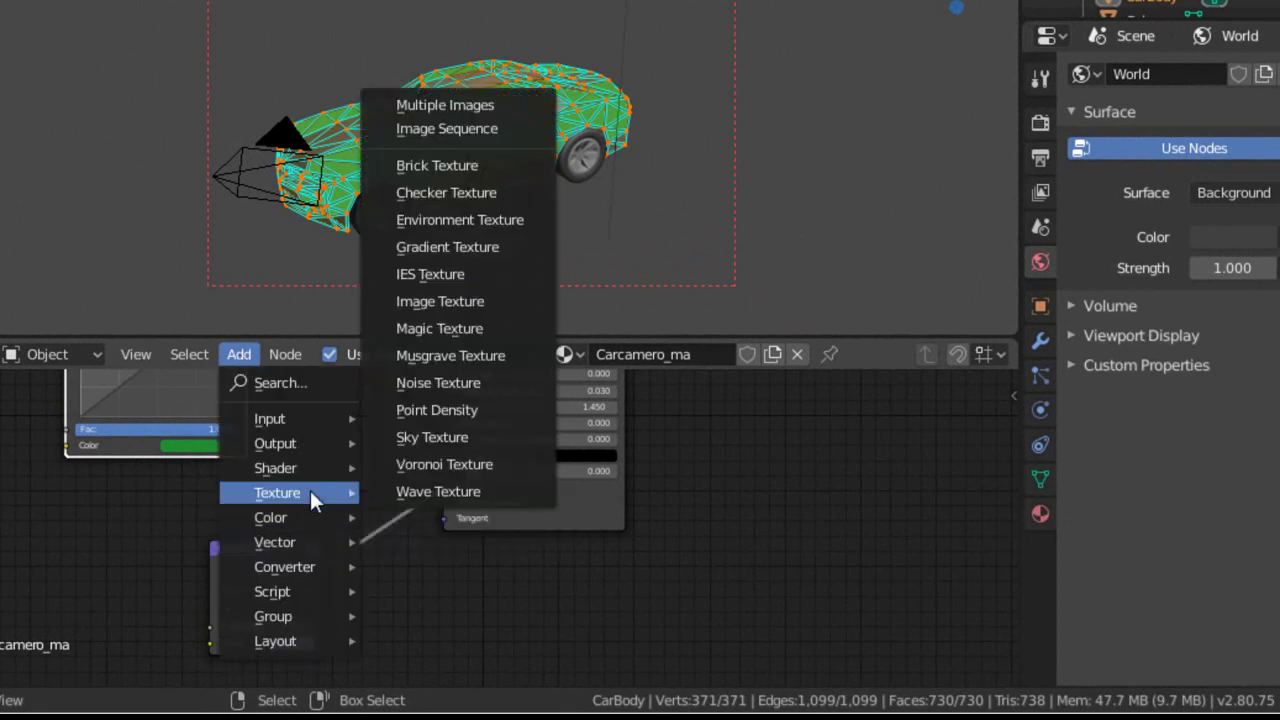
pyautogui.click(458, 296)
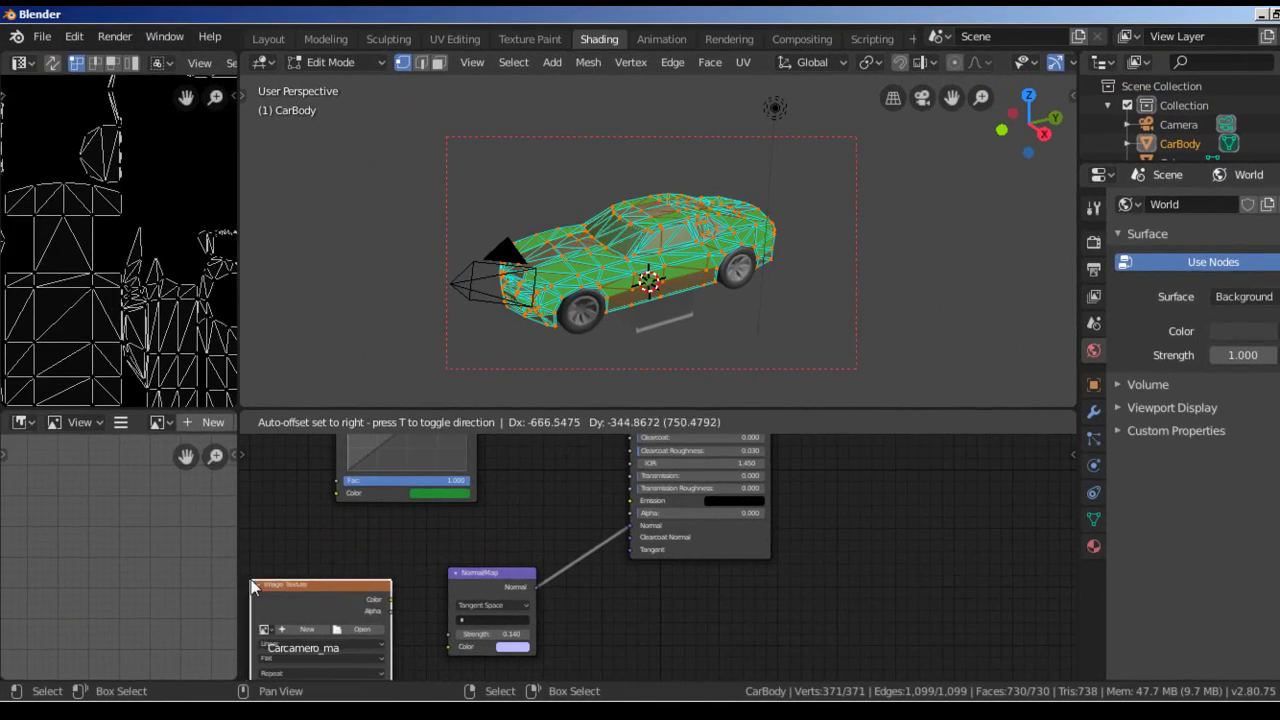
pyautogui.click(253, 581)
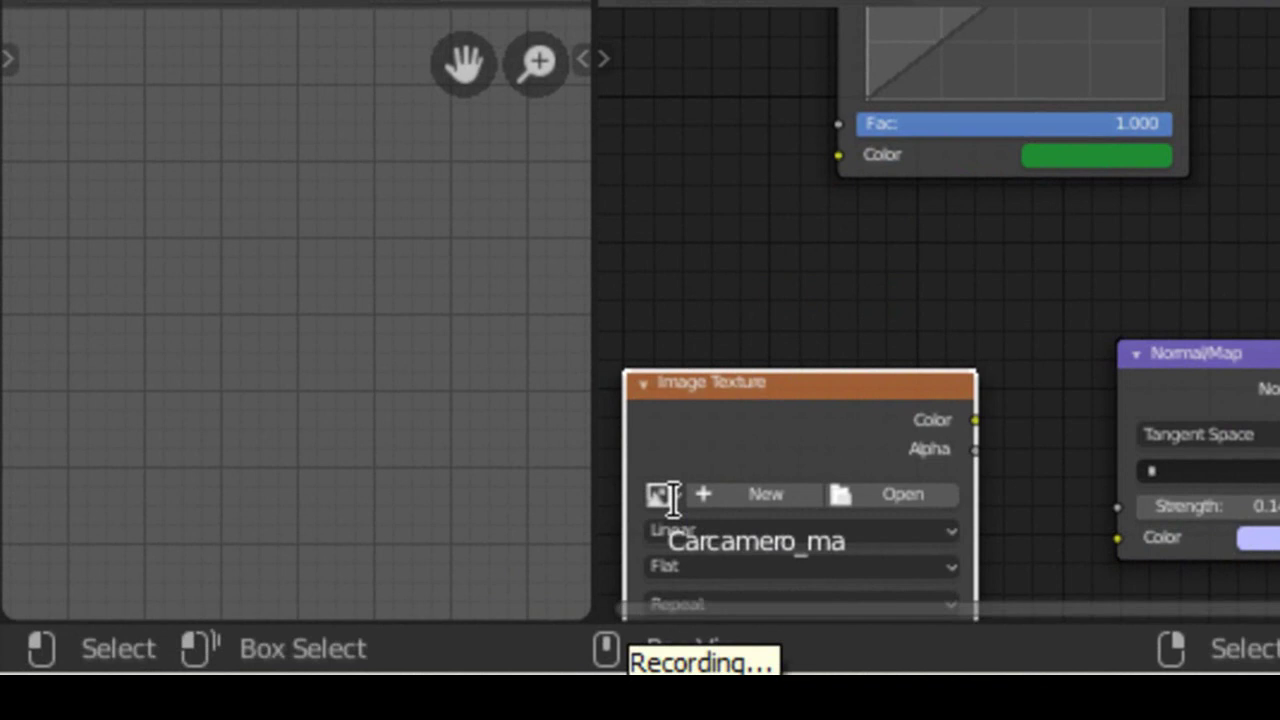
# Assign the Tex_BodyCar image to the new Image Texture node and clear the node selection.
pyautogui.click(662, 496)
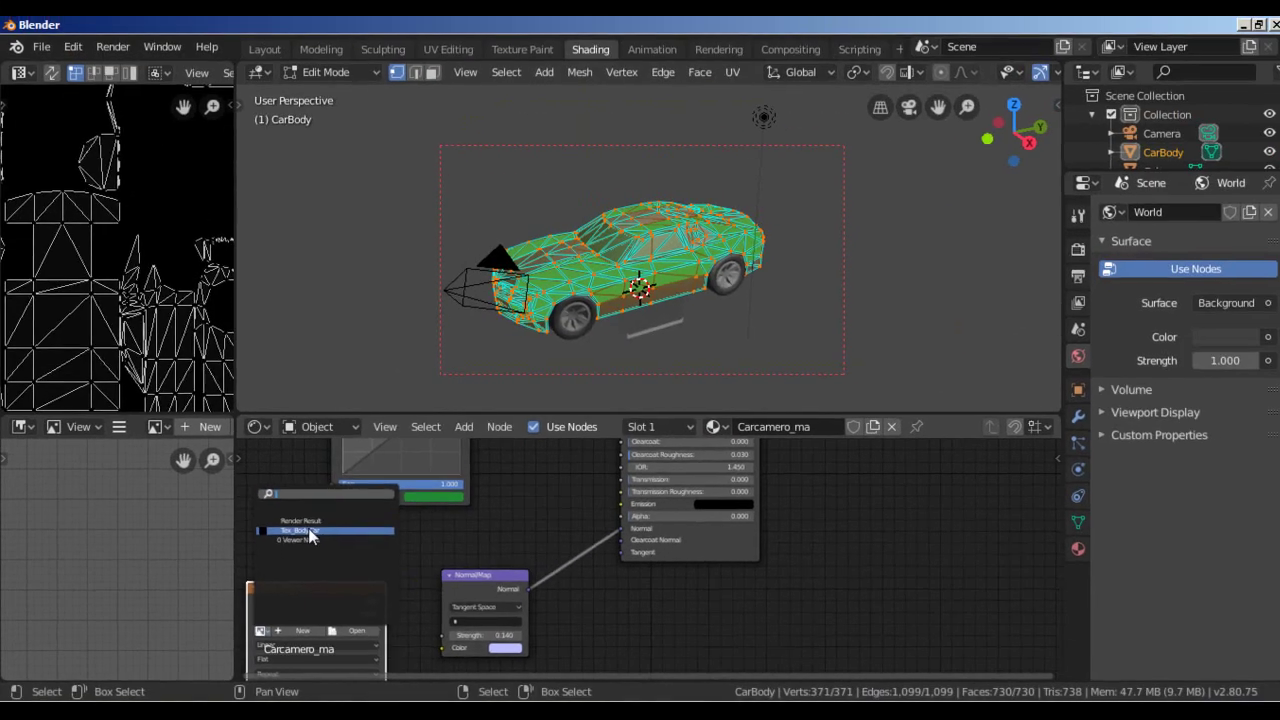
pyautogui.click(788, 248)
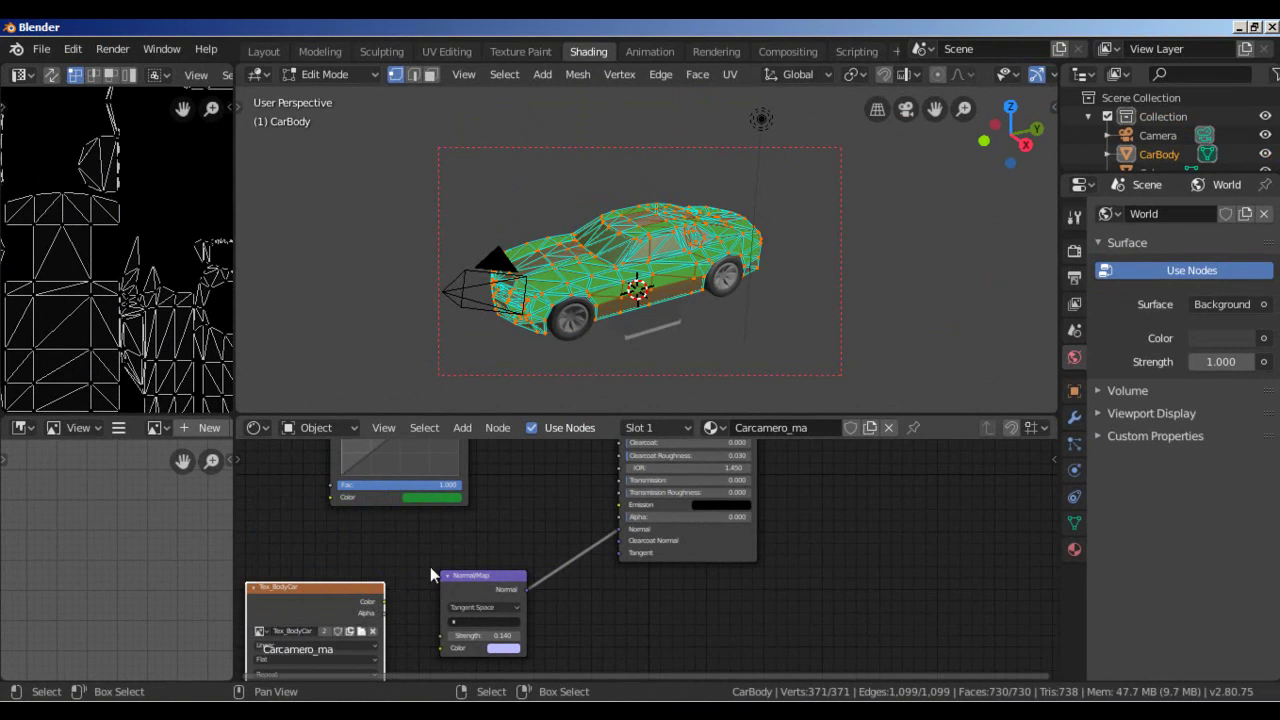
pyautogui.scroll(-1, 430, 566)
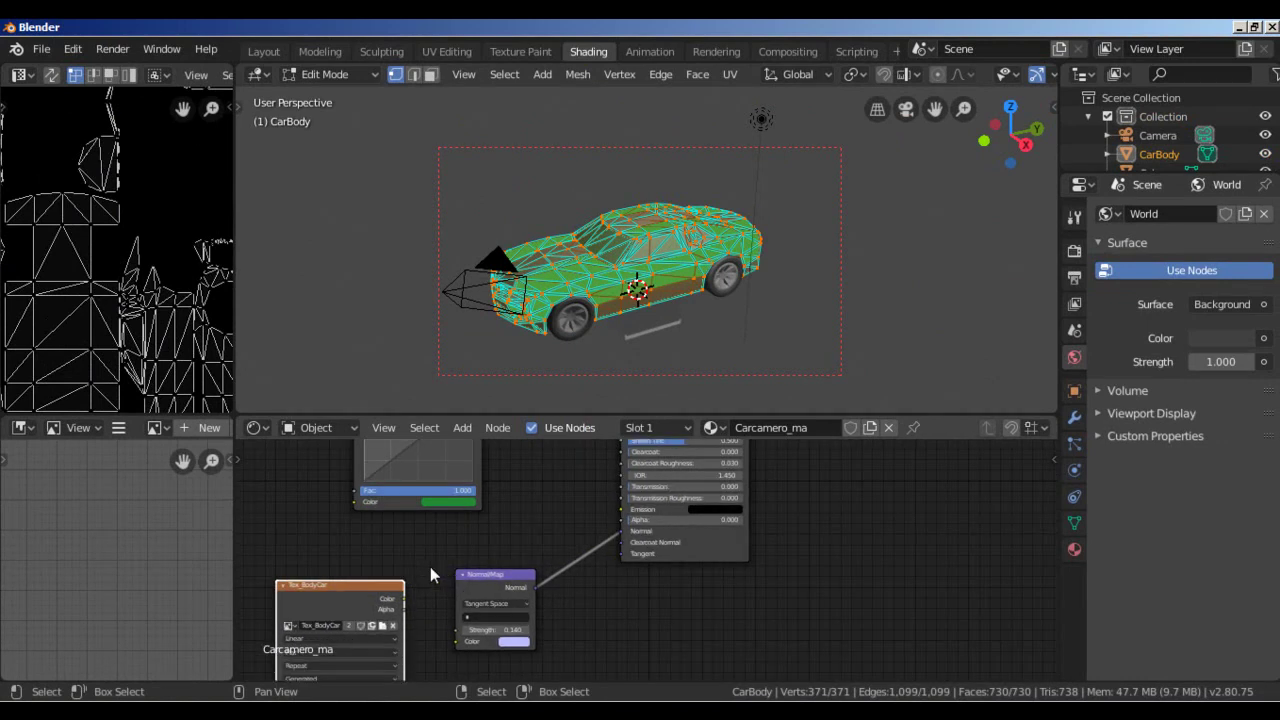
pyautogui.scroll(-1, 431, 567)
pyautogui.scroll(-2, 431, 574)
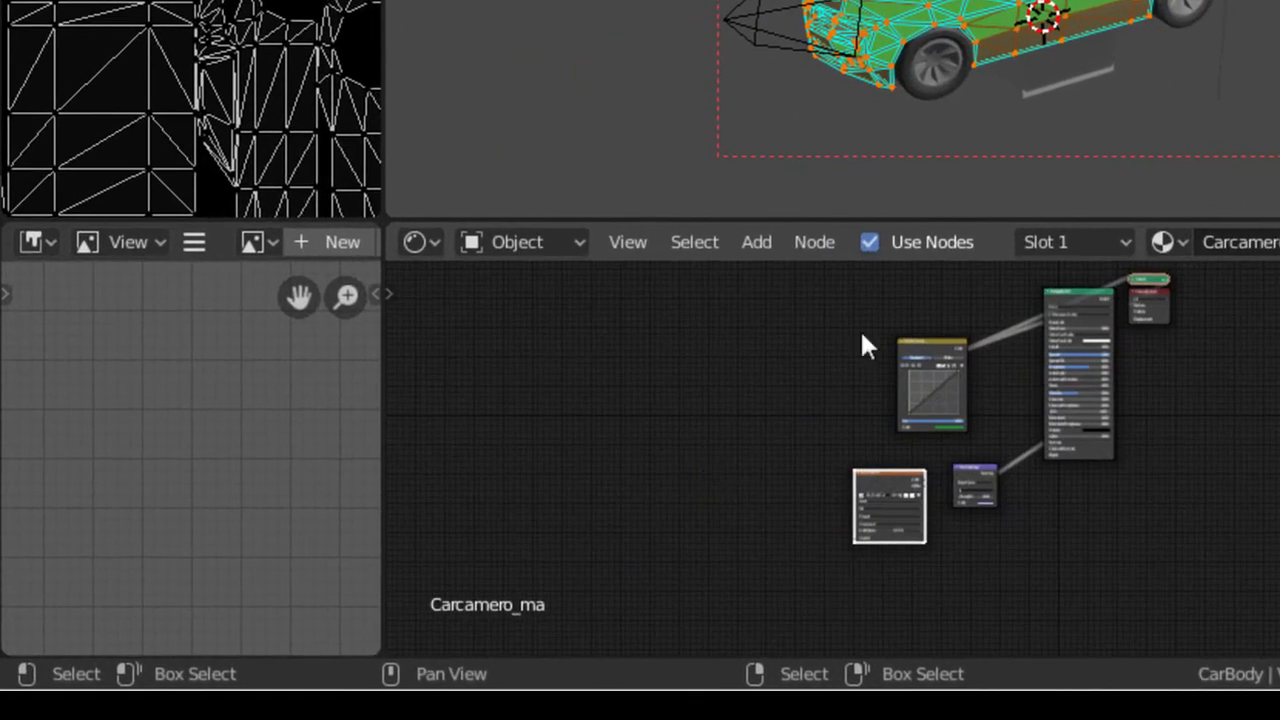
pyautogui.click(930, 357)
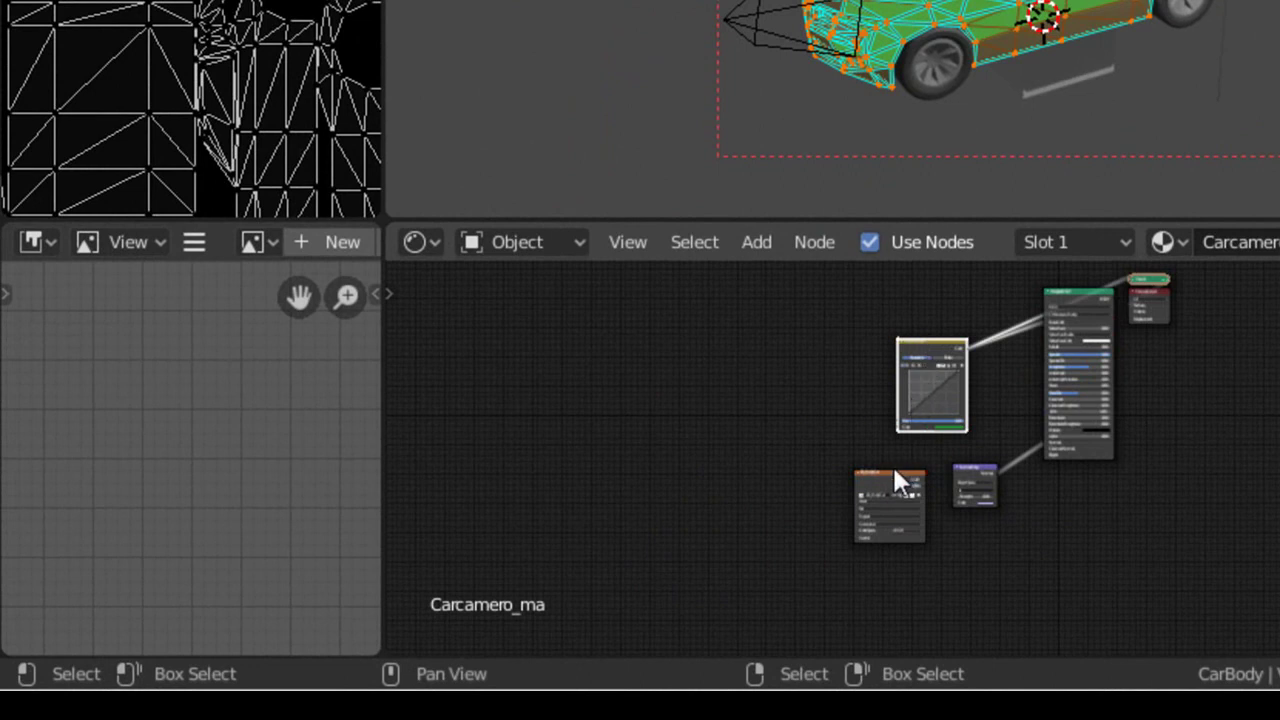
pyautogui.hotkey('alt', 'a')
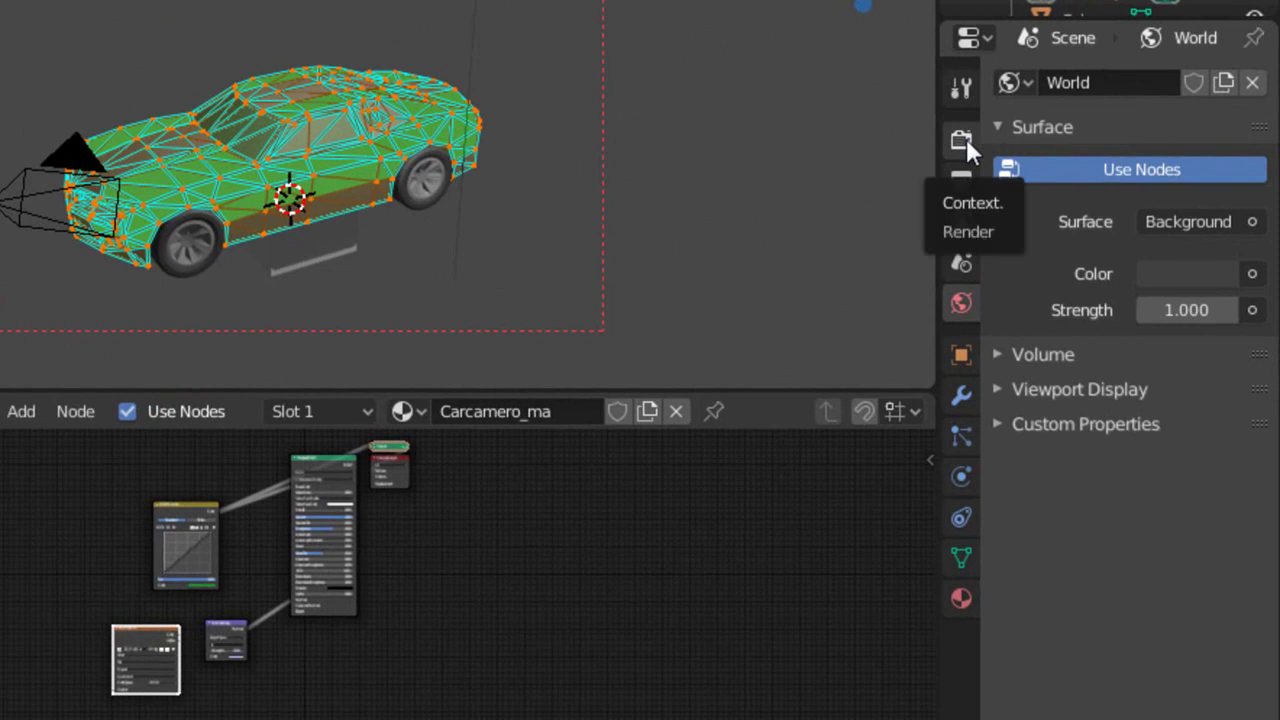
# In Render Properties, switch the render engine from Eevee to Cycles.
pyautogui.click(962, 141)
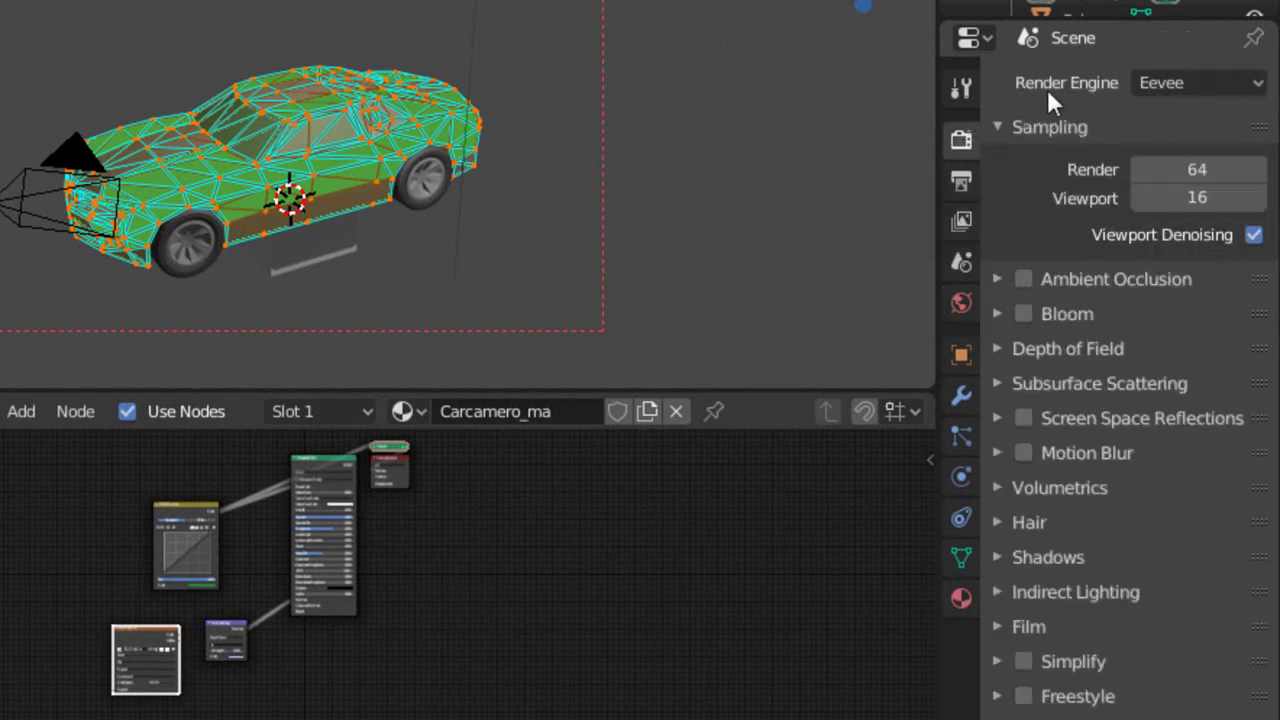
pyautogui.click(1186, 87)
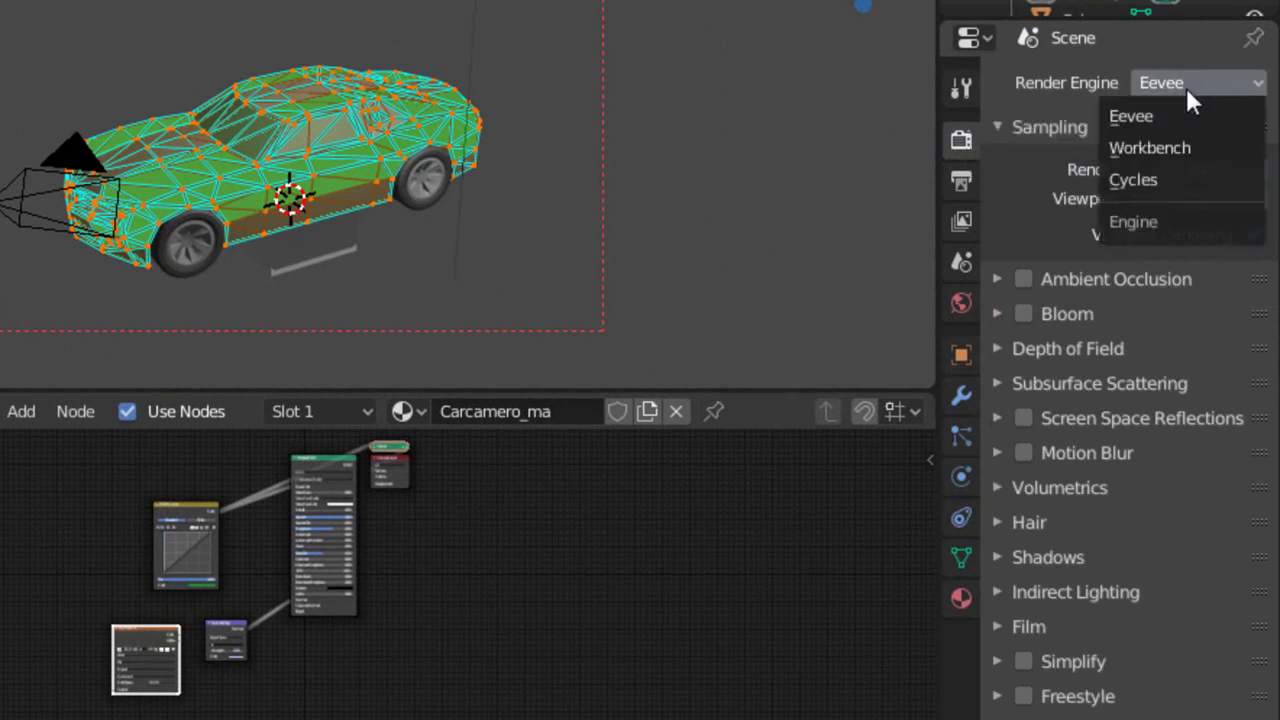
pyautogui.click(1137, 177)
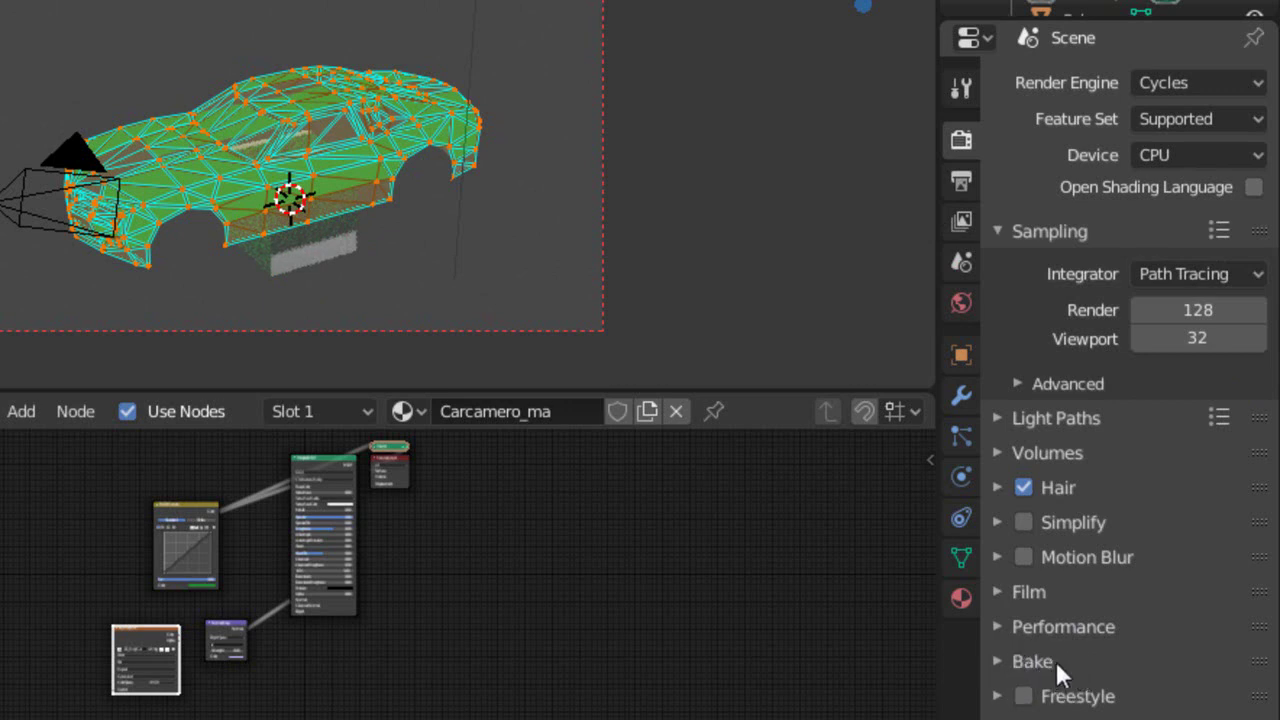
pyautogui.click(1206, 83)
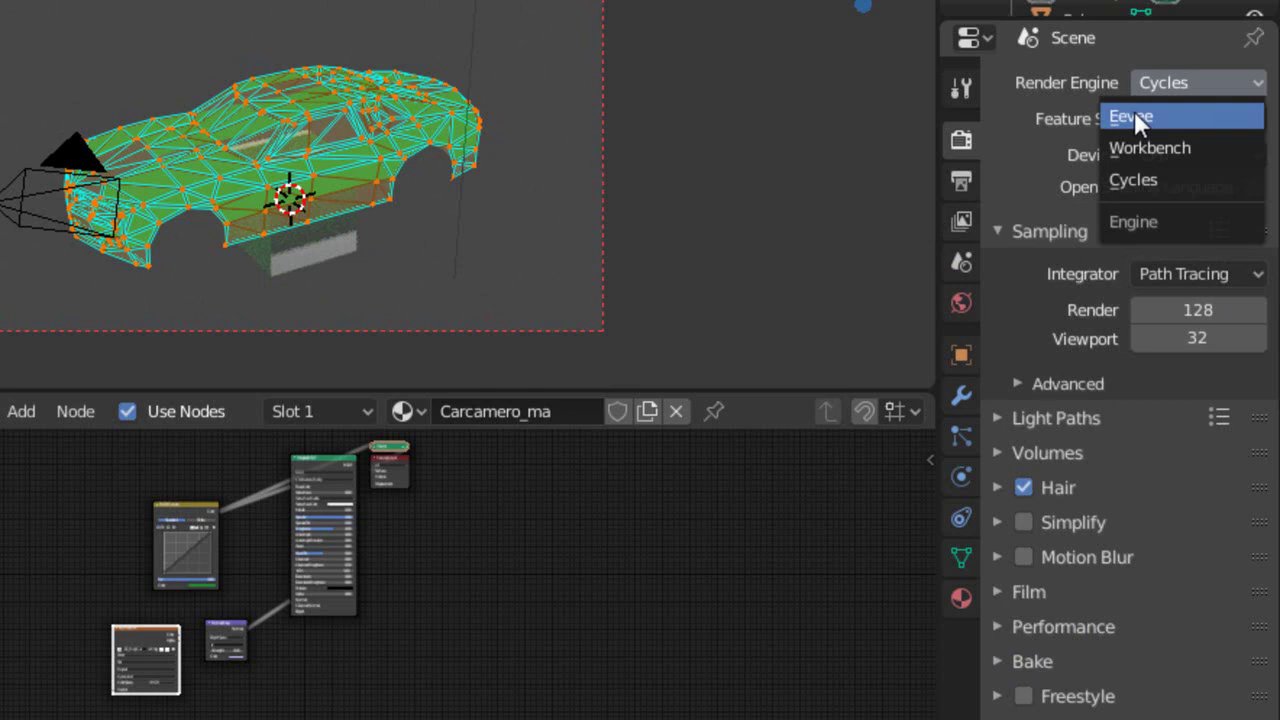
pyautogui.click(1158, 147)
pyautogui.click(1152, 121)
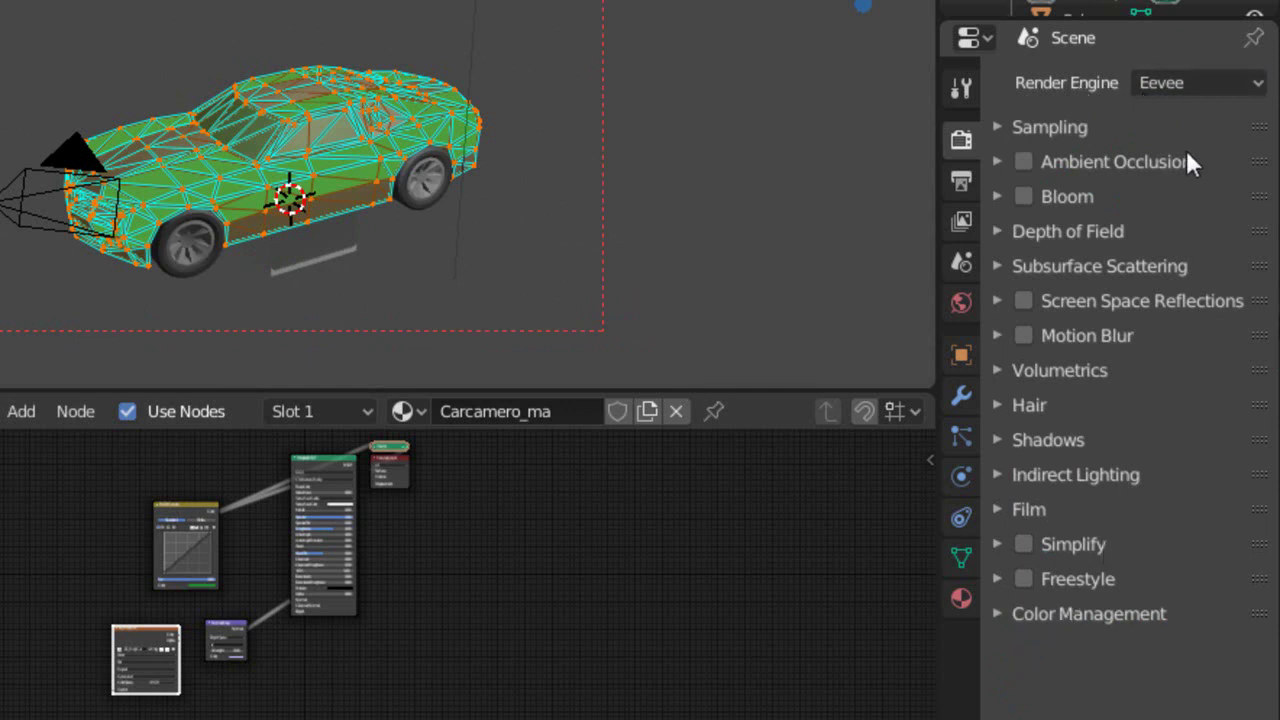
pyautogui.click(1202, 86)
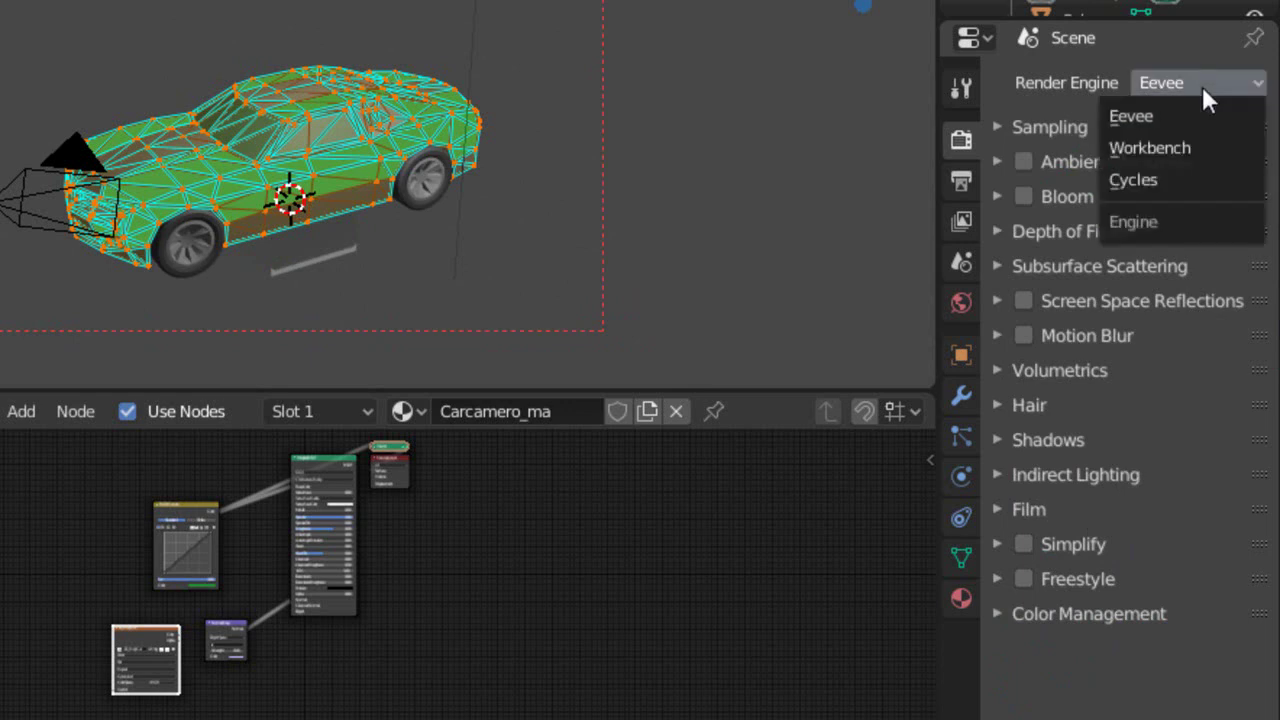
pyautogui.click(1134, 180)
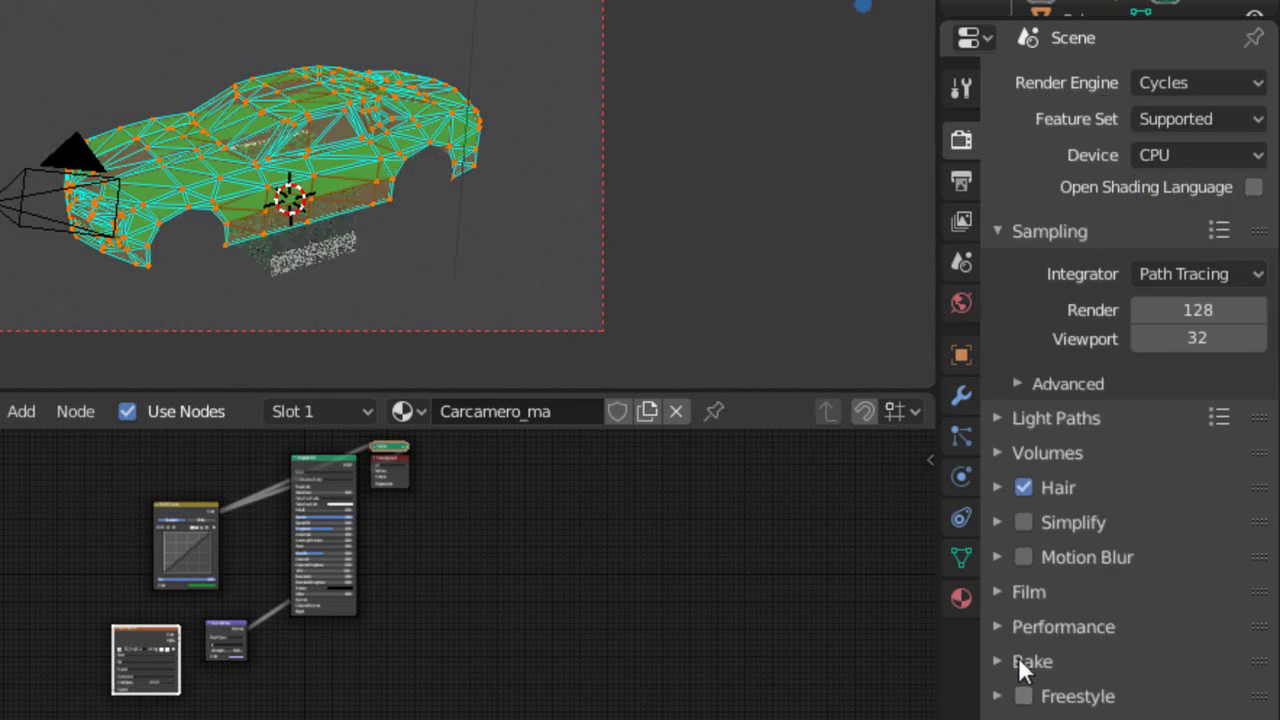
# Run a Combined bake of the car body into Tex_BodyCar and zoom in to inspect the green UV islands.
pyautogui.click(1020, 660)
pyautogui.scroll(-5, 1150, 520)
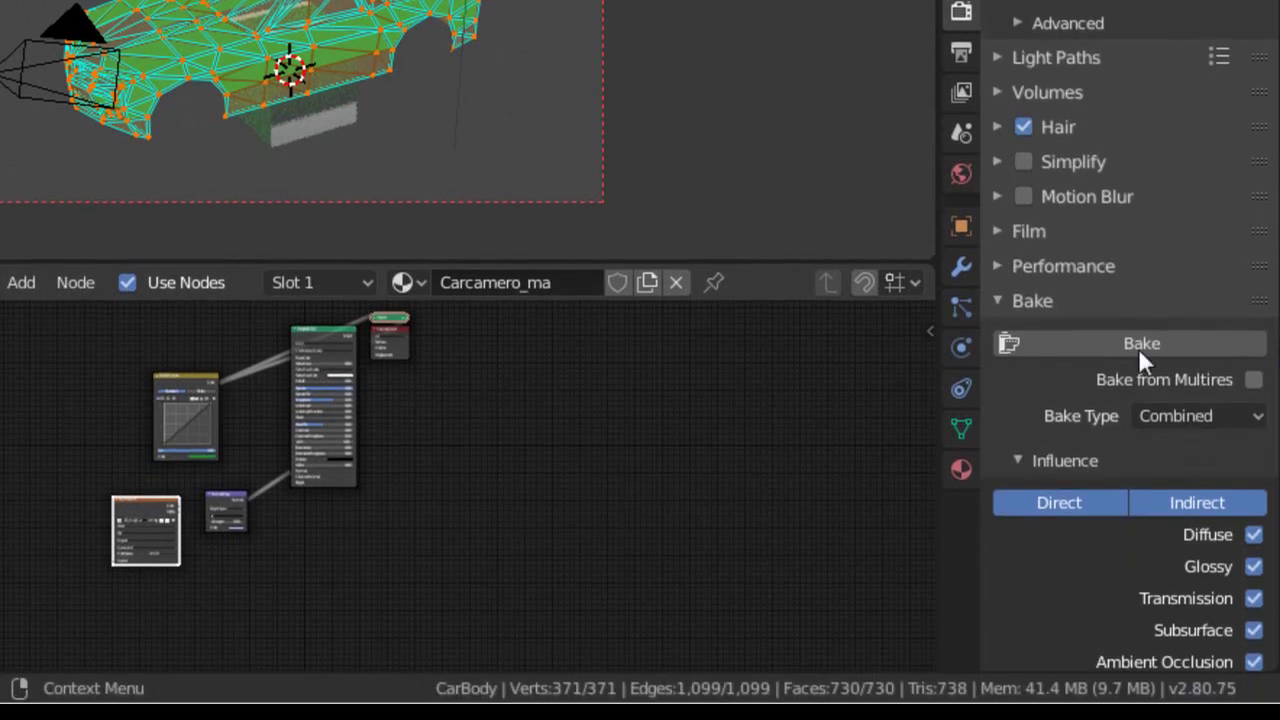
pyautogui.click(1139, 350)
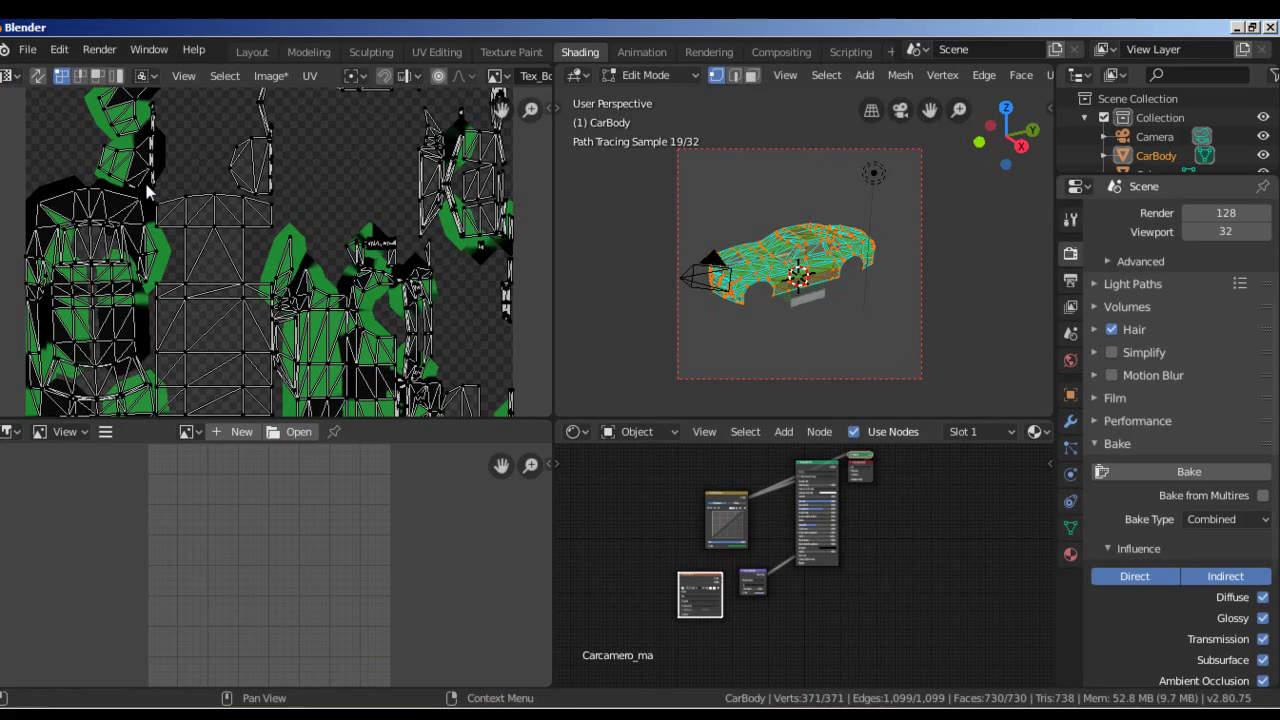
pyautogui.scroll(-3, 145, 182)
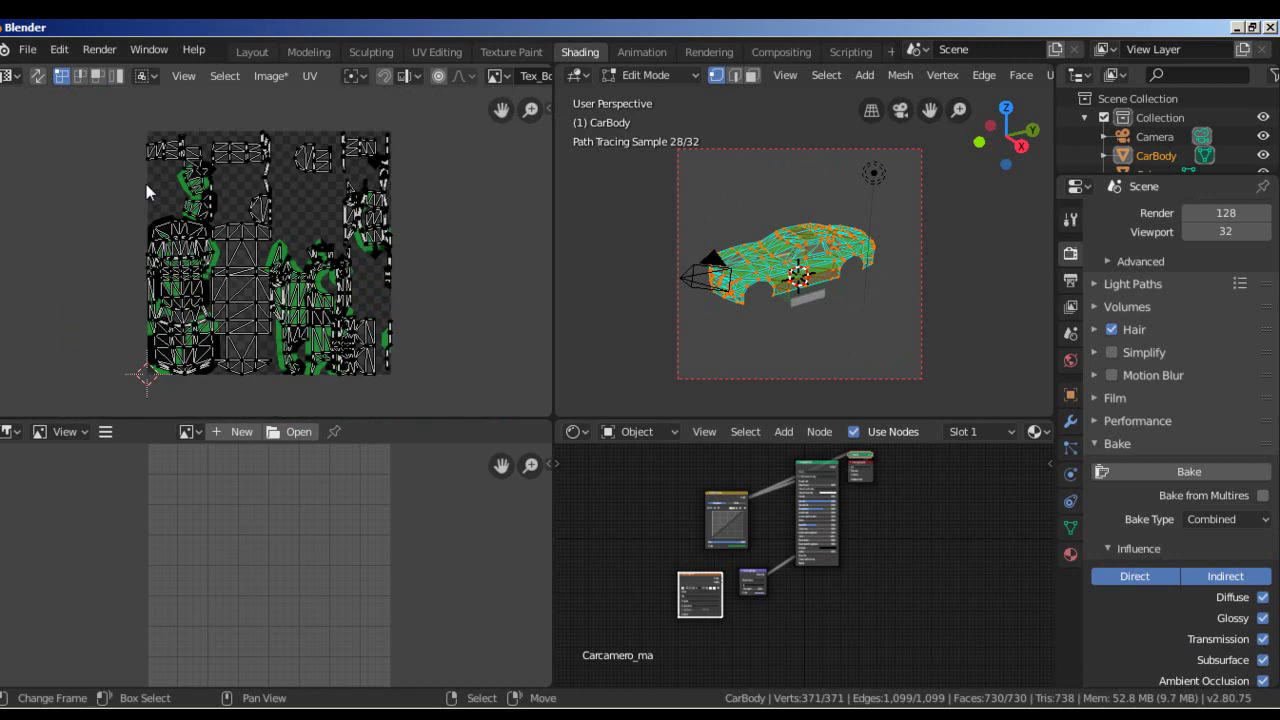
pyautogui.scroll(-4, 146, 184)
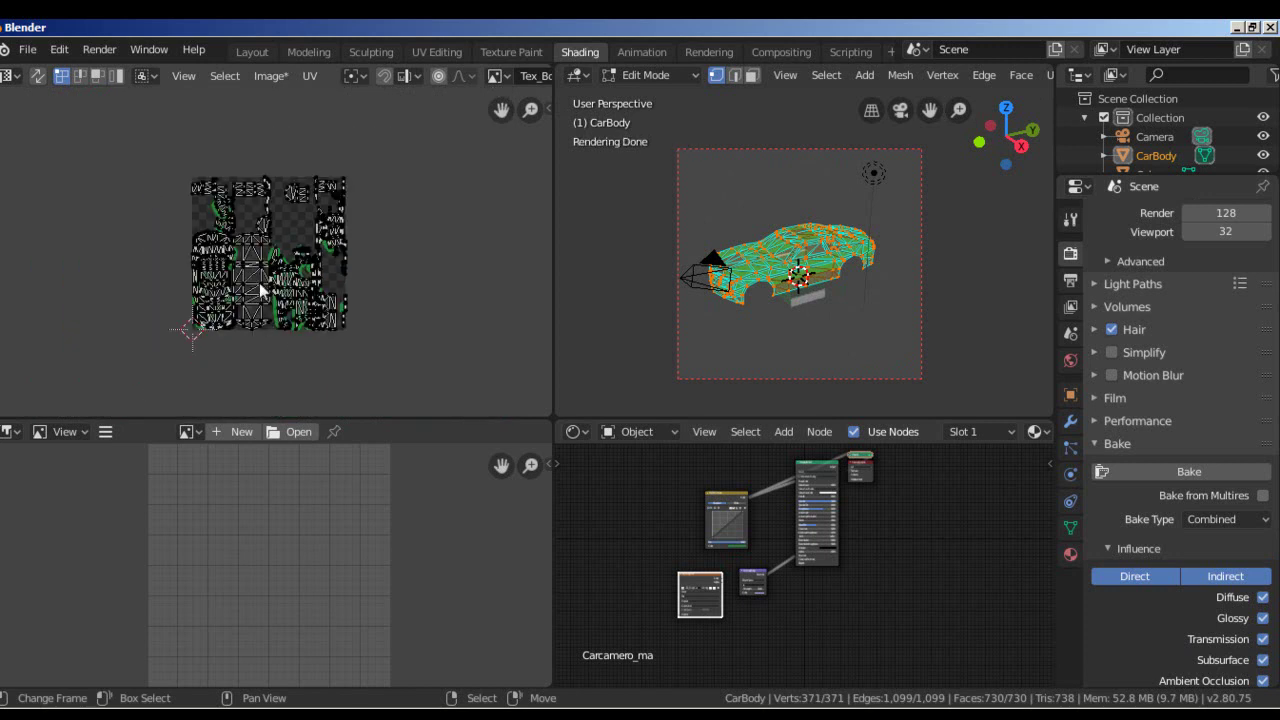
pyautogui.scroll(6, 259, 283)
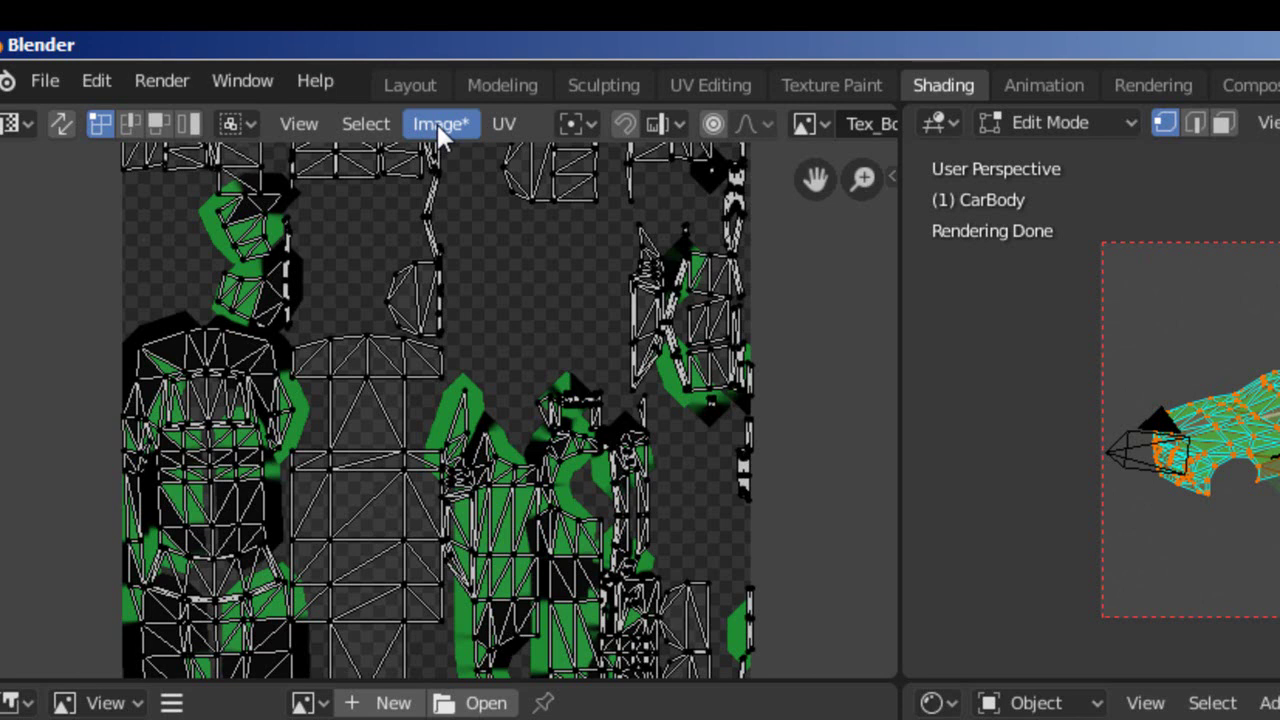
# Save the baked image as Tex_BodyCar.png in the Documents folder.
pyautogui.click(446, 127)
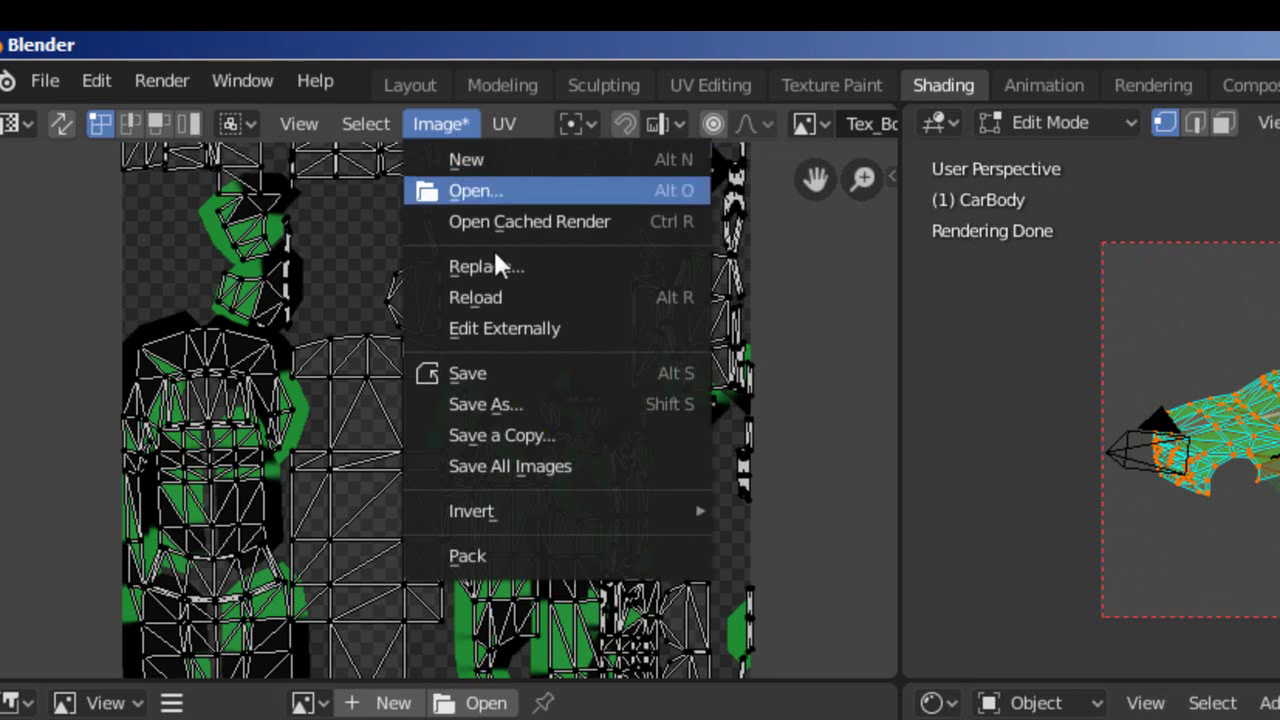
pyautogui.click(522, 404)
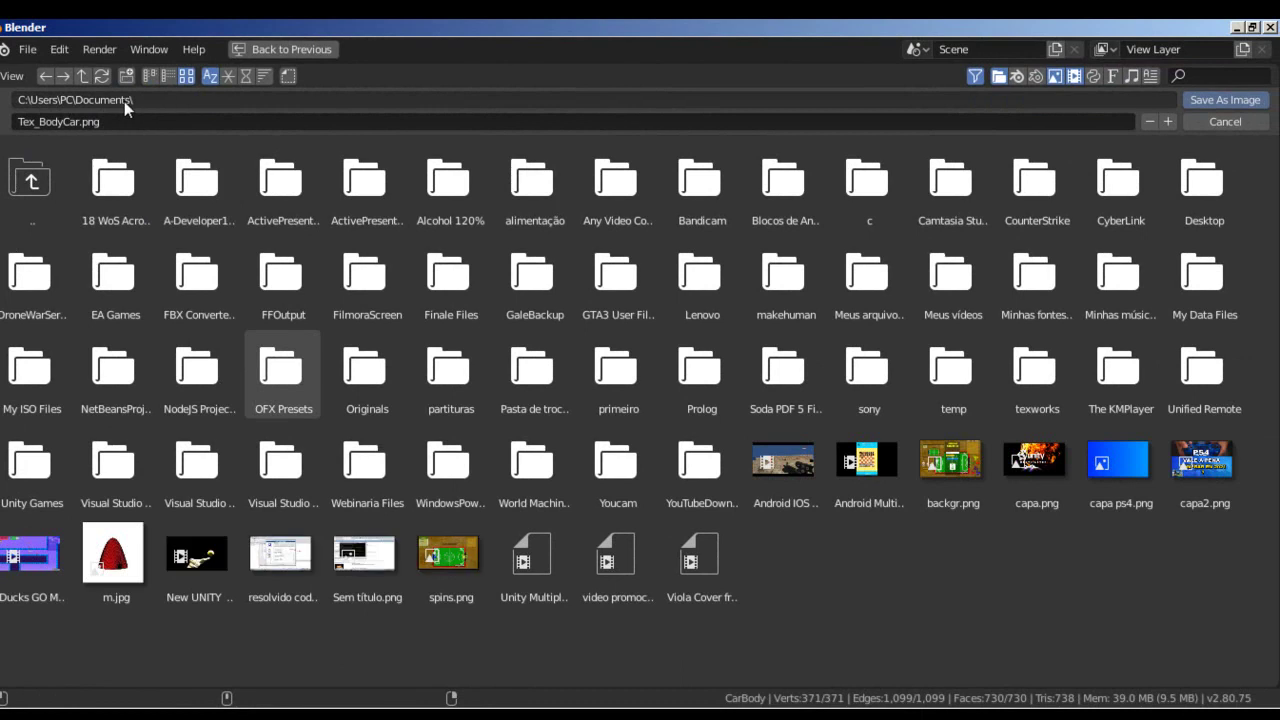
pyautogui.click(55, 121)
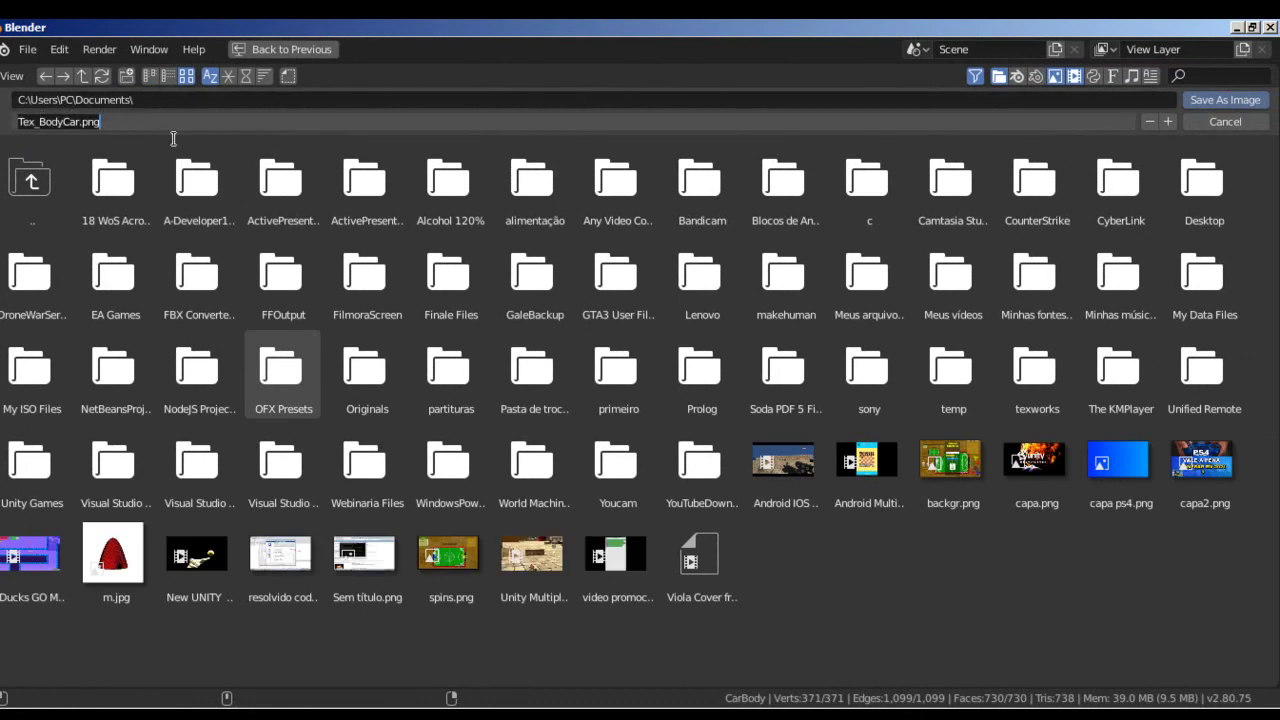
pyautogui.click(1217, 101)
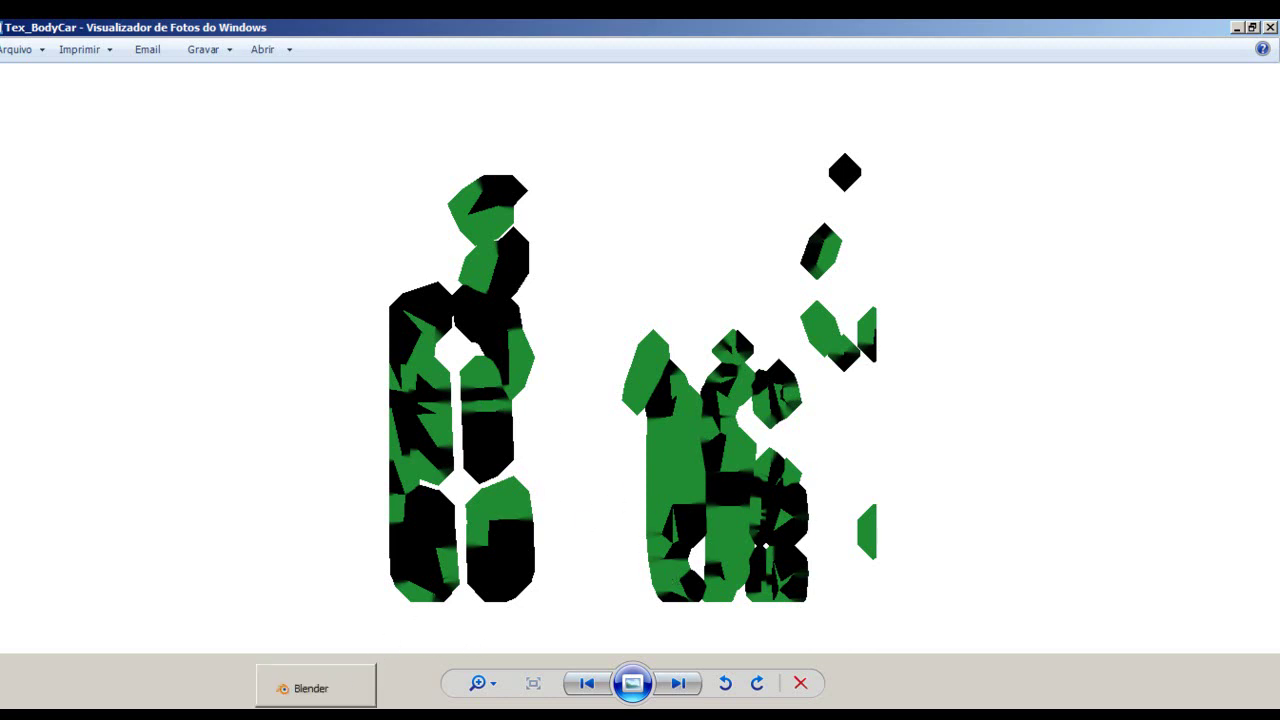
# Return to Blender from Windows Photo Viewer.
pyautogui.click(310, 686)
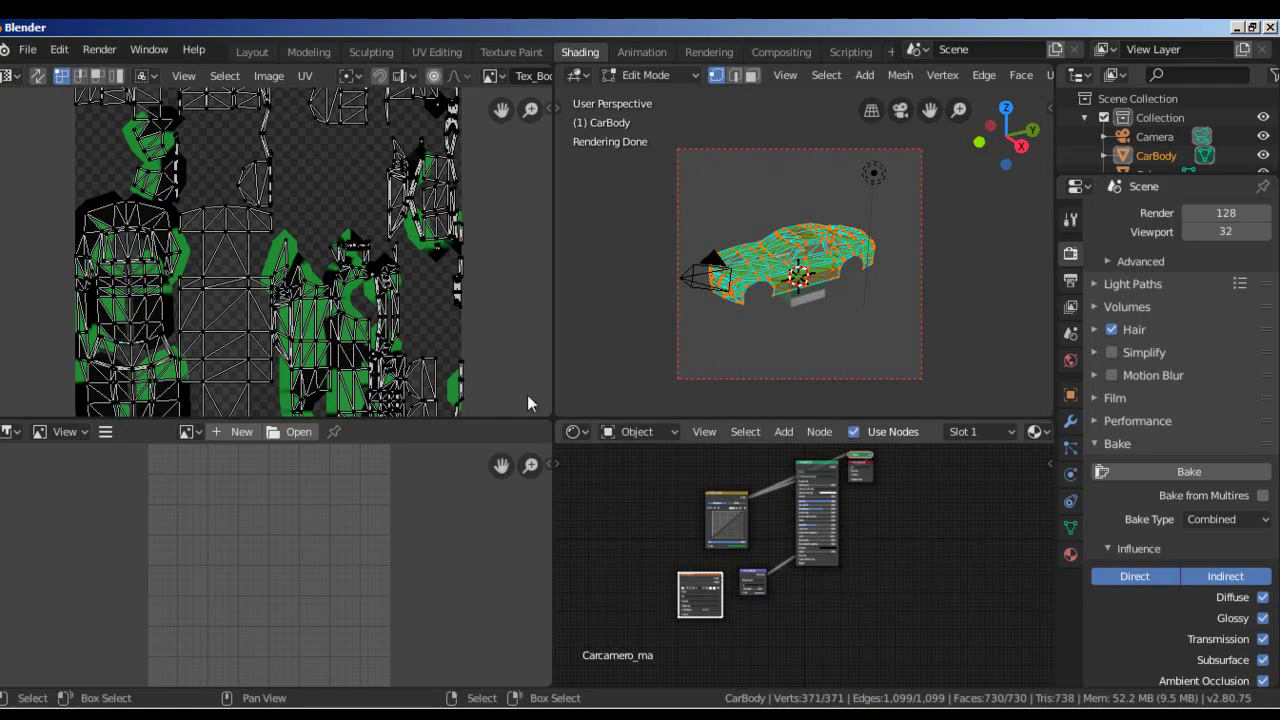